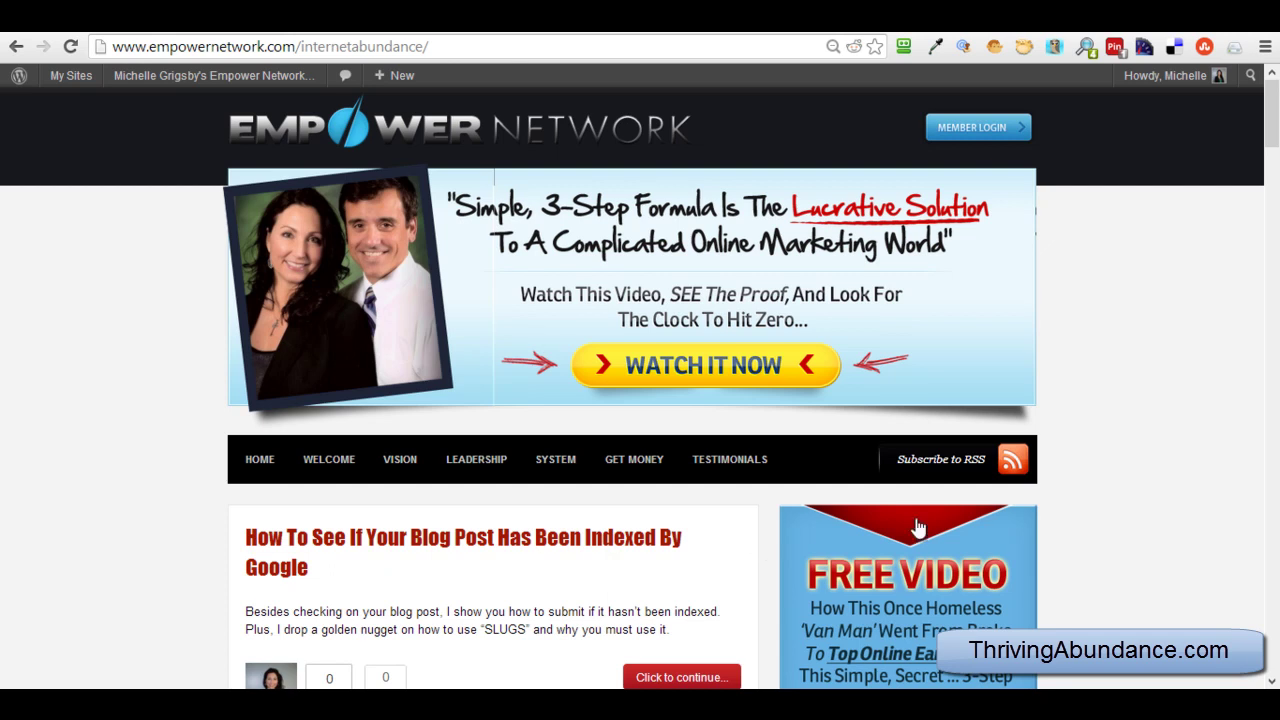
# - Open the blog post "4 Easy Ways How Dealing With Fear Can Make You Cooler Than Michael Jordan" and highlight dealing-with-fear in its web address
pyautogui.moveTo(1274, 130); pyautogui.dragTo(1273, 170)
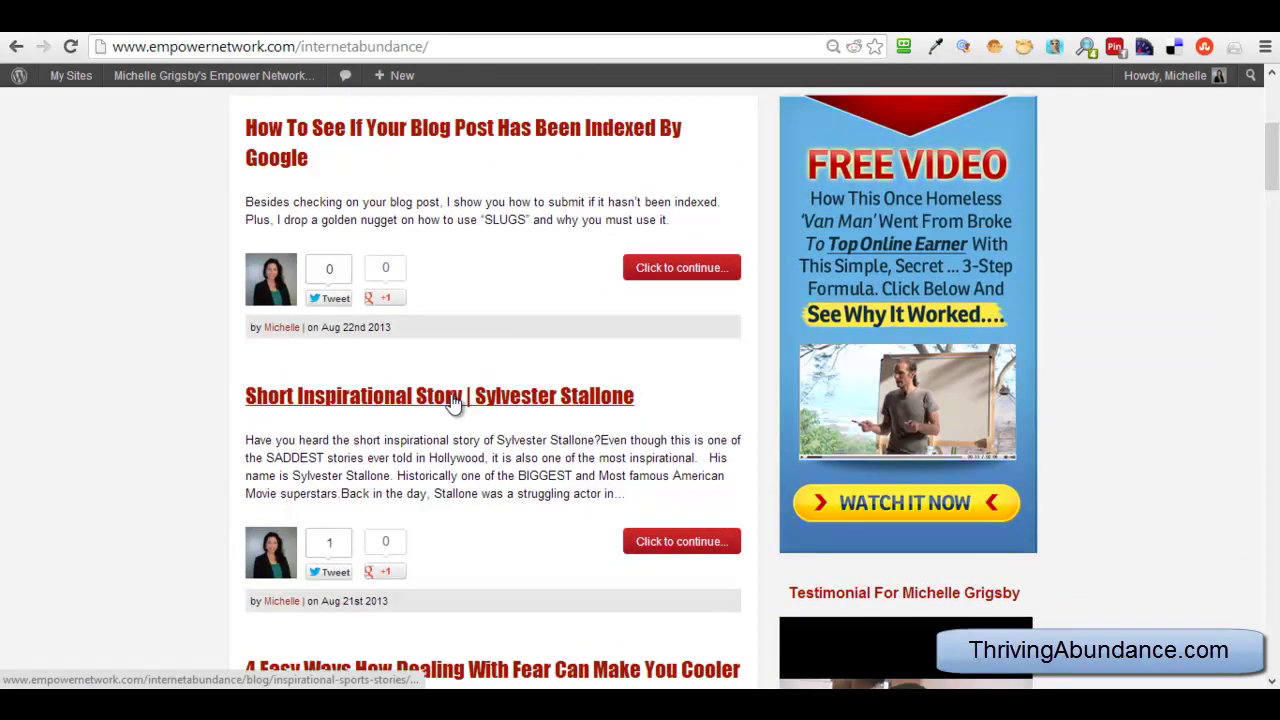
pyautogui.moveTo(1276, 178); pyautogui.dragTo(1275, 213)
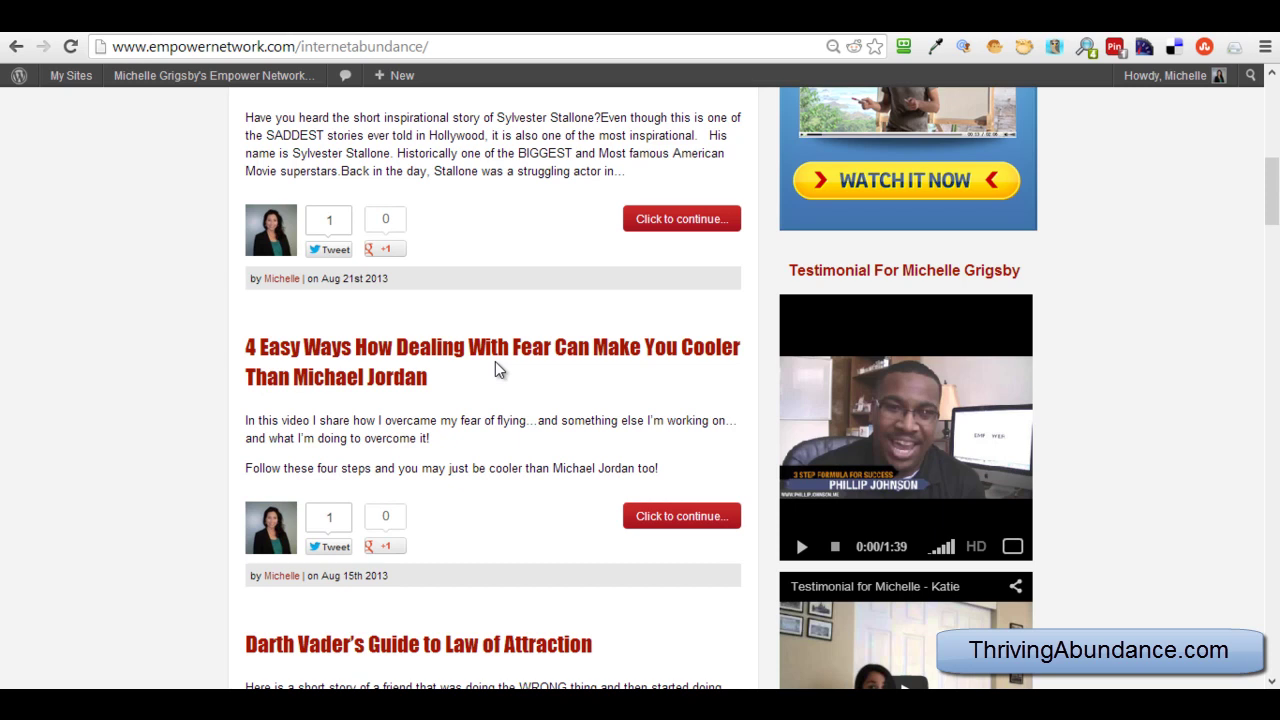
pyautogui.click(343, 352)
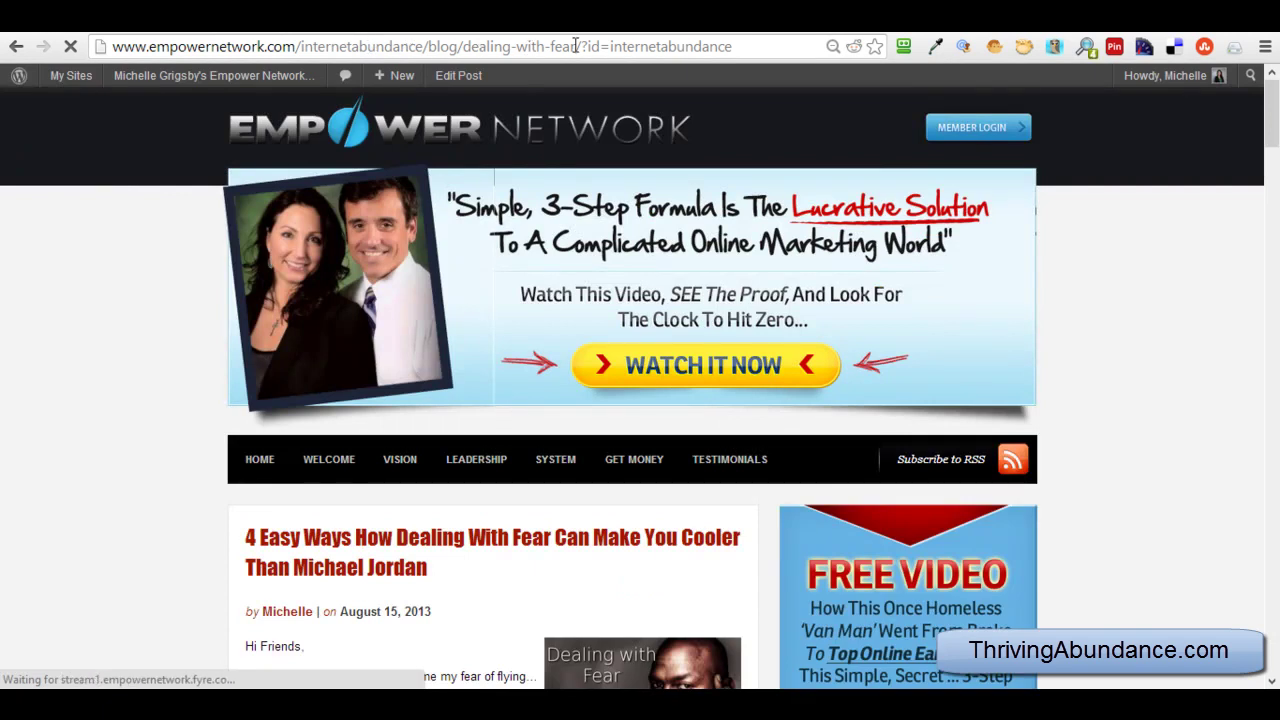
pyautogui.moveTo(576, 46); pyautogui.dragTo(463, 46)
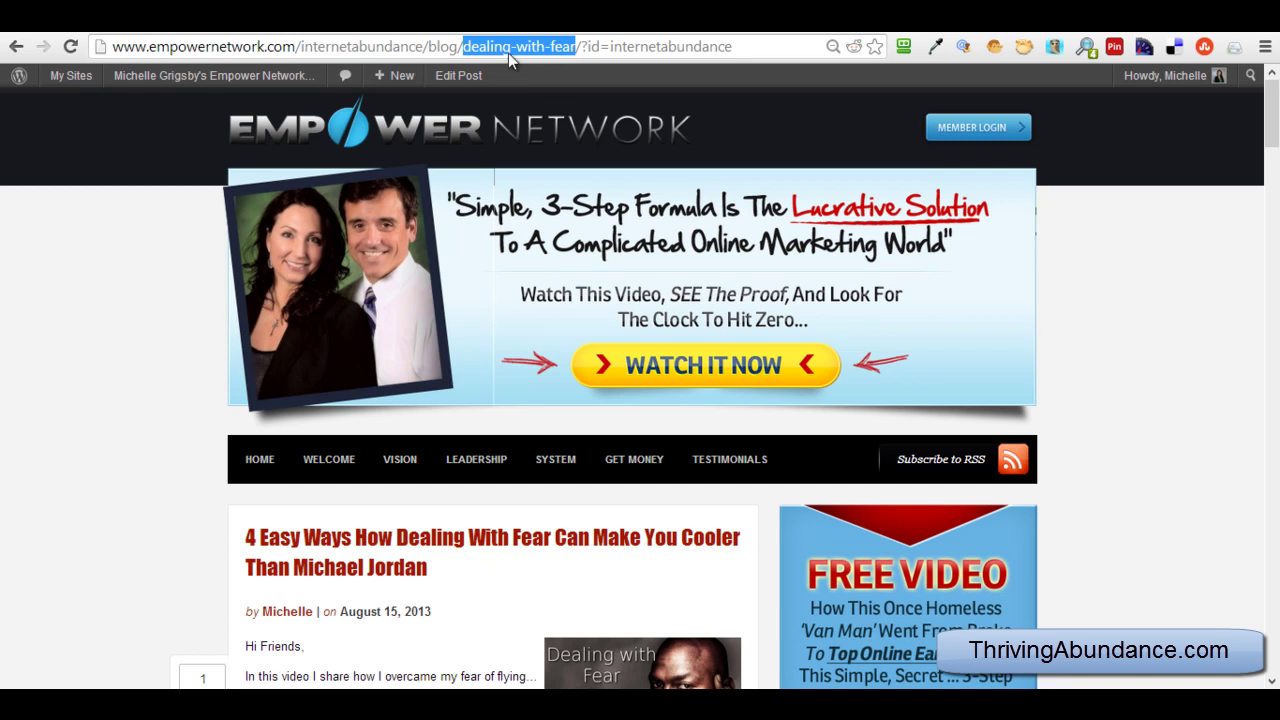
# - Pause the video embedded in the post and highlight the dealing-with-fear slug in the web address again
pyautogui.moveTo(1272, 128); pyautogui.dragTo(1275, 180)
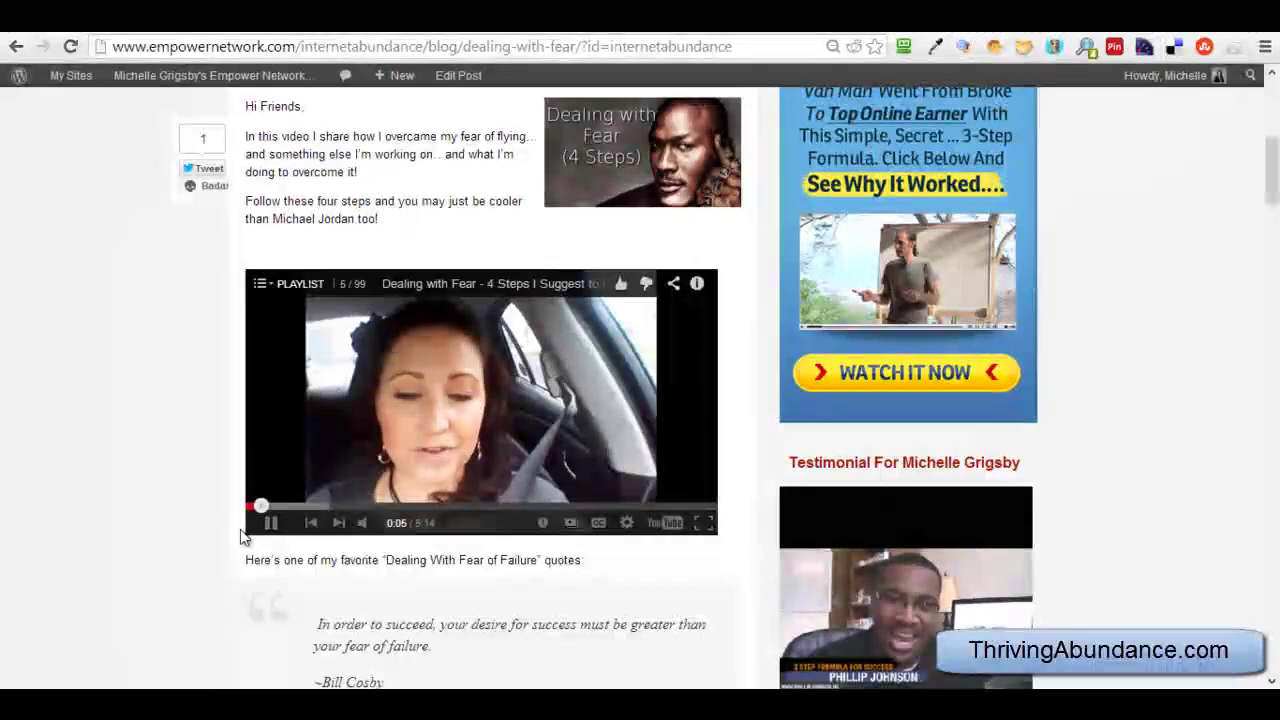
pyautogui.click(266, 527)
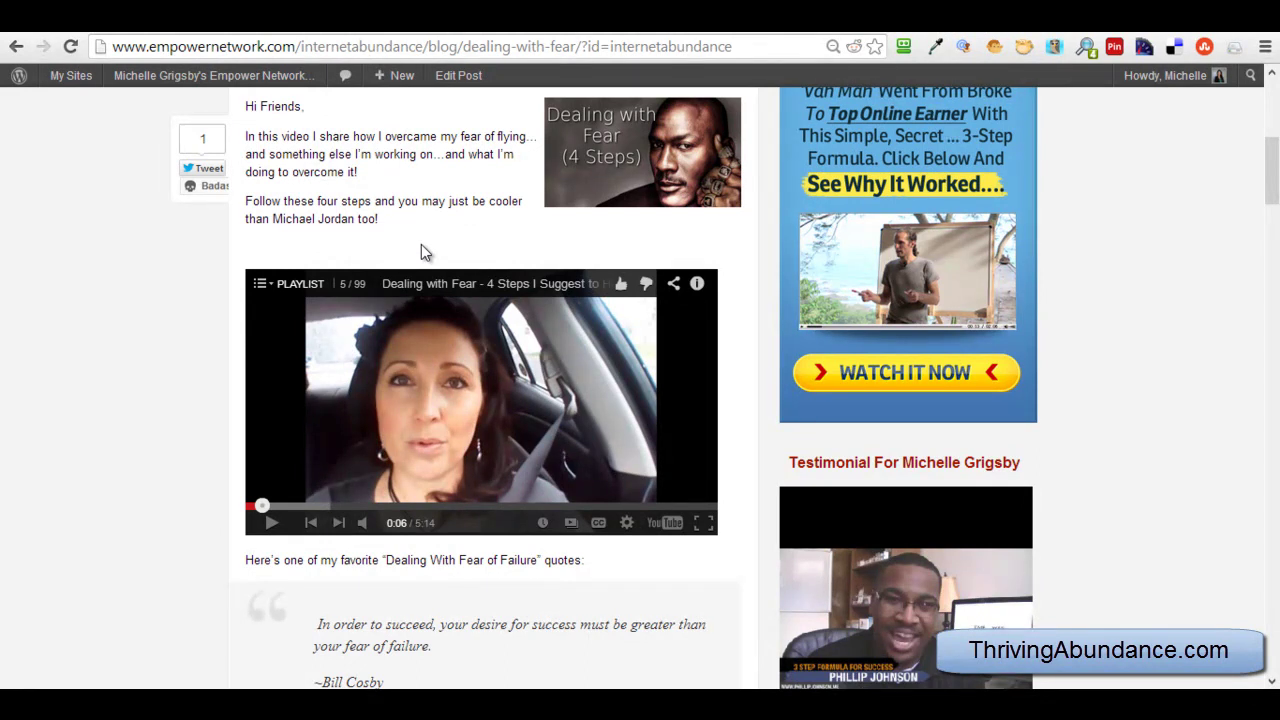
pyautogui.scroll(3, 1078, 233)
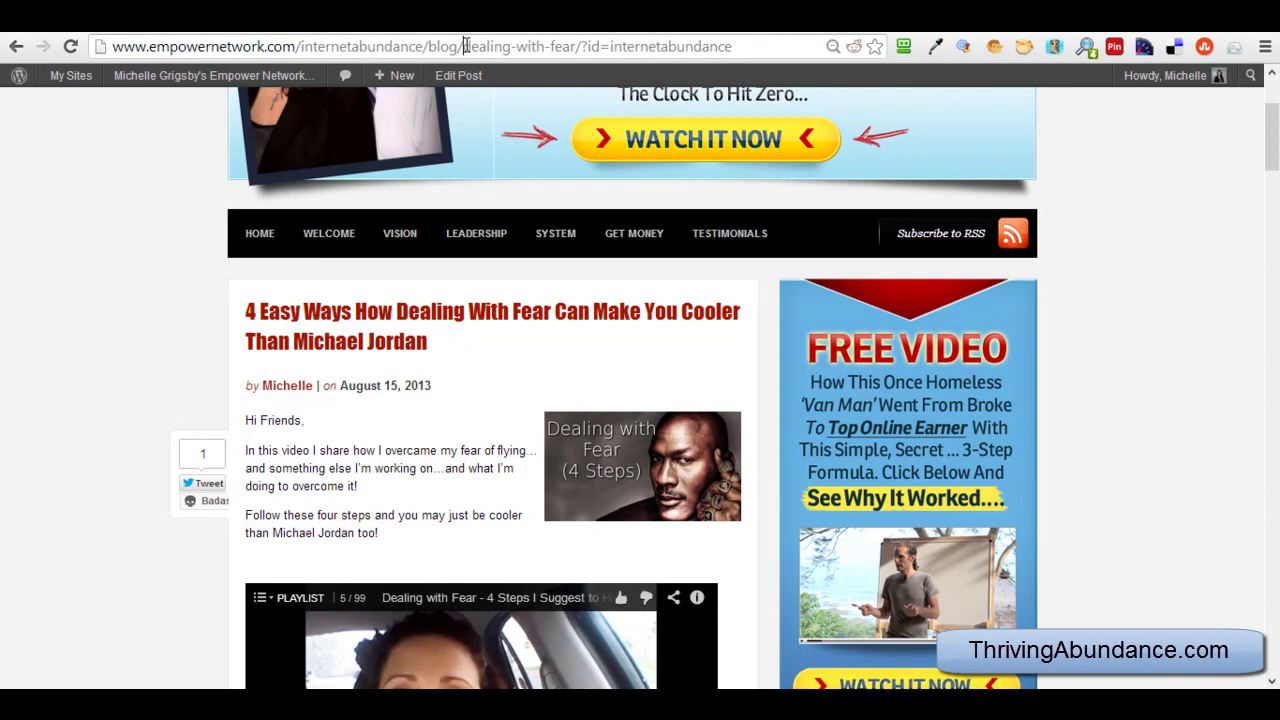
pyautogui.moveTo(463, 46); pyautogui.dragTo(577, 50)
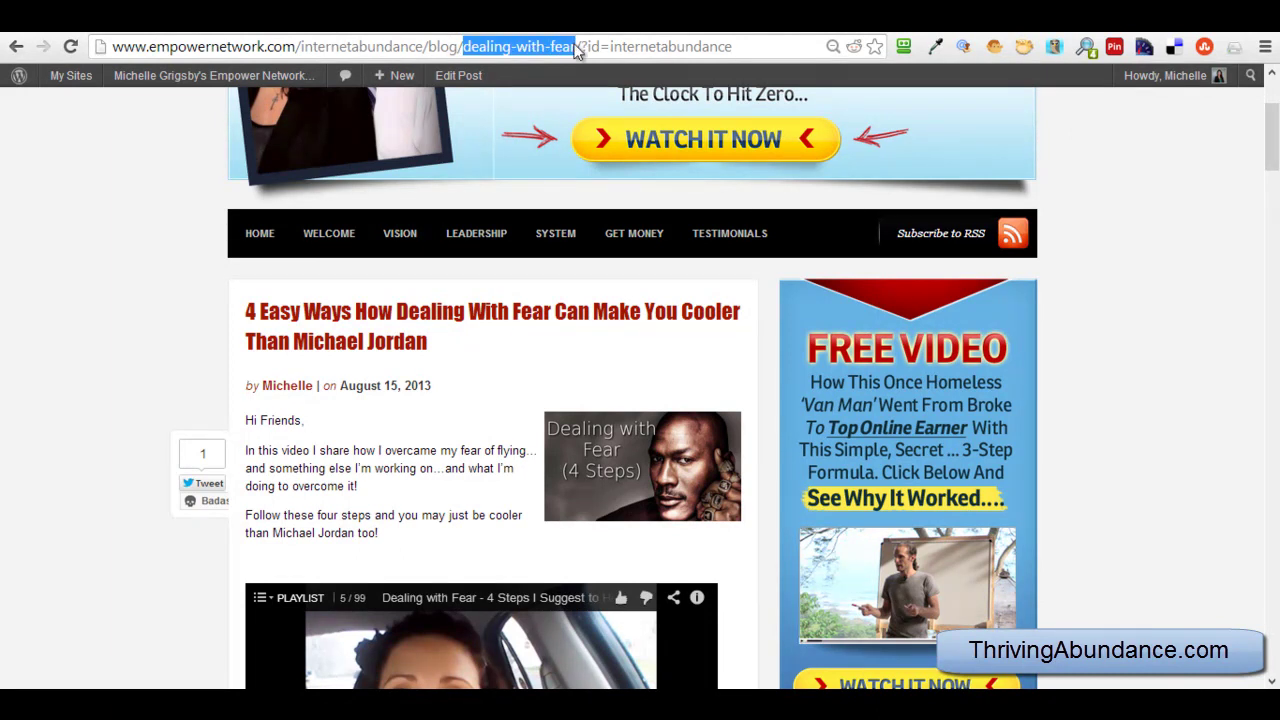
pyautogui.moveTo(1273, 138)
pyautogui.mouseDown()
pyautogui.moveTo(1275, 150)
pyautogui.moveTo(1273, 139)
pyautogui.mouseUp()
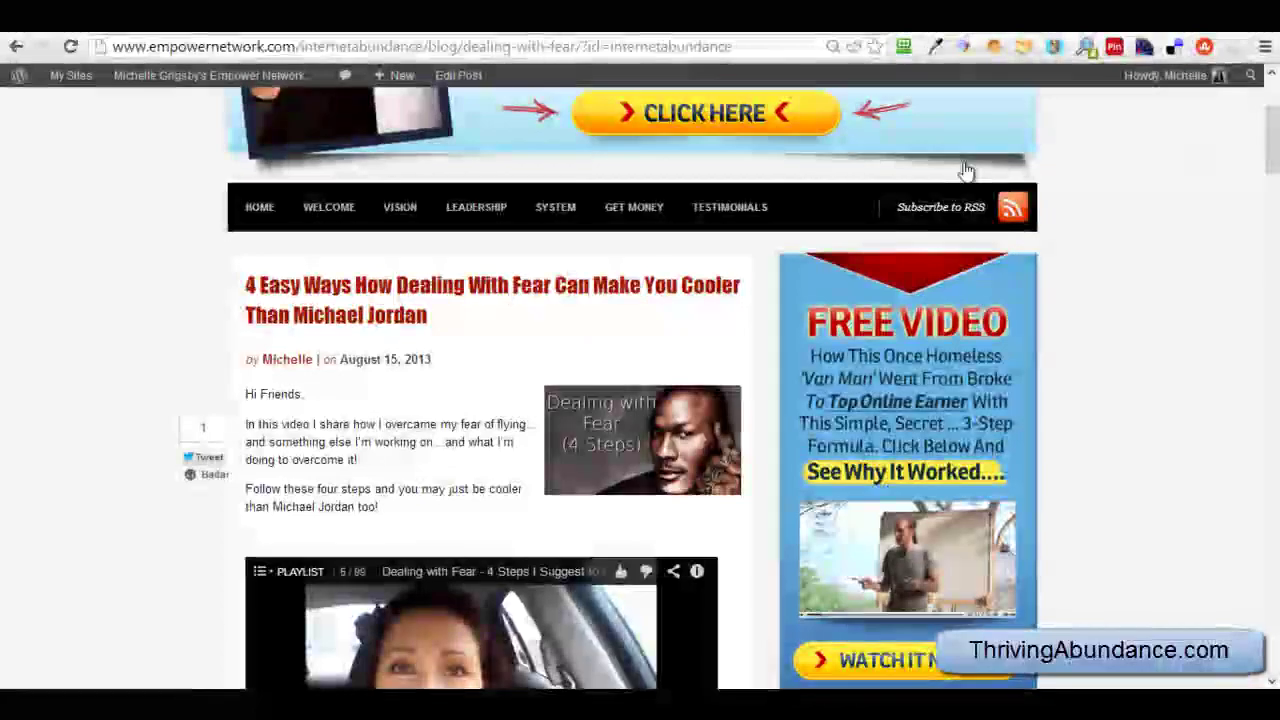
# - Go to the empowernetwork.com home page
pyautogui.click(348, 46)
pyautogui.write('empower')
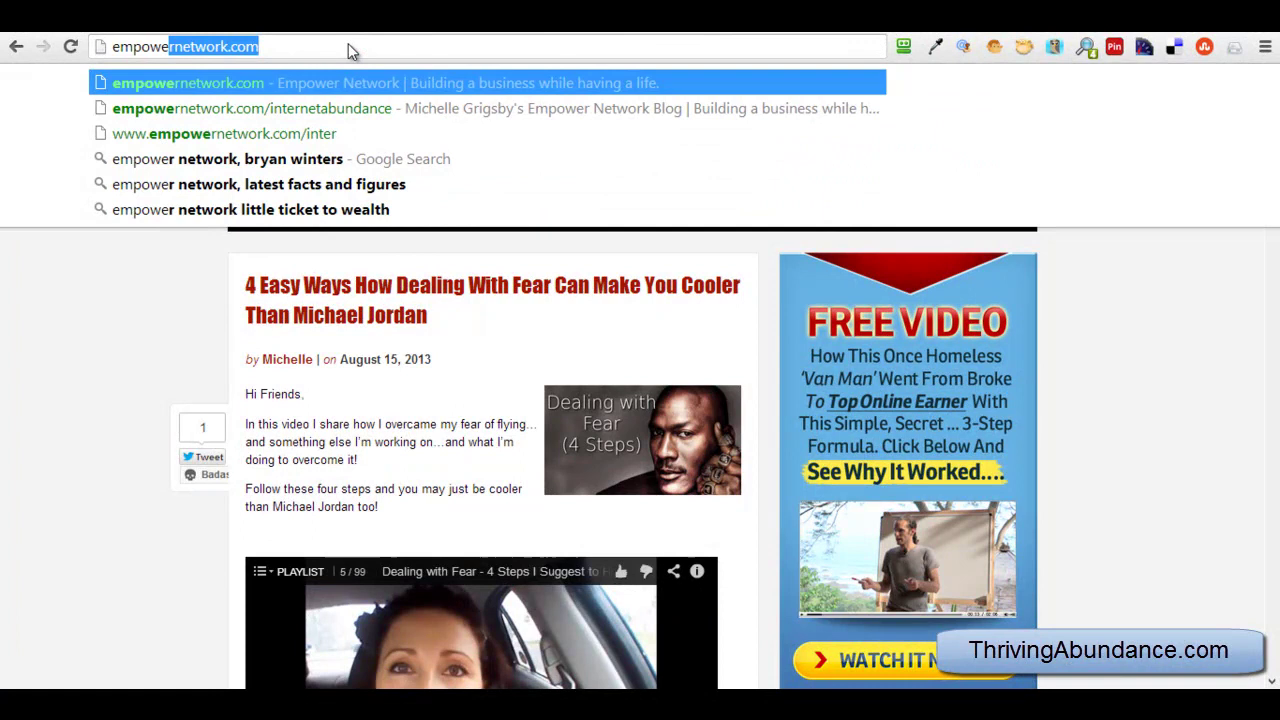
pyautogui.write('network')
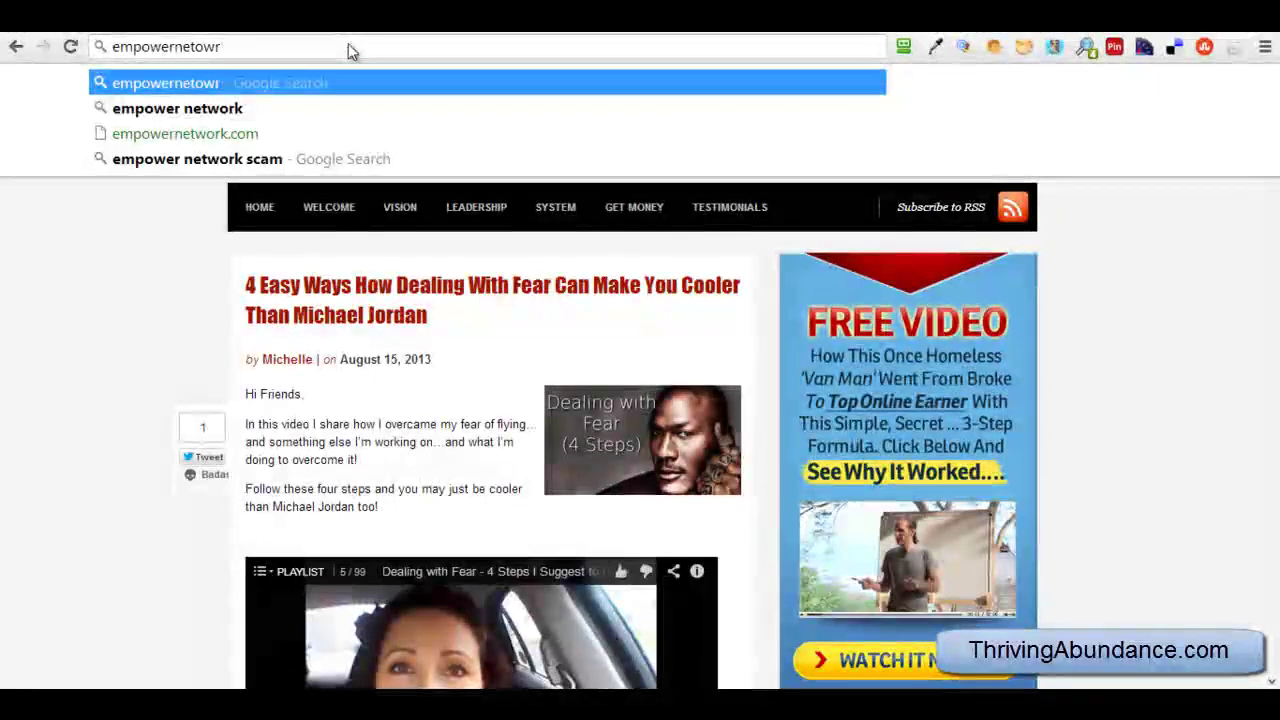
pyautogui.press('BackSpace')
pyautogui.press('BackSpace')
pyautogui.press('BackSpace')
pyautogui.press('BackSpace')
pyautogui.write('work.com')
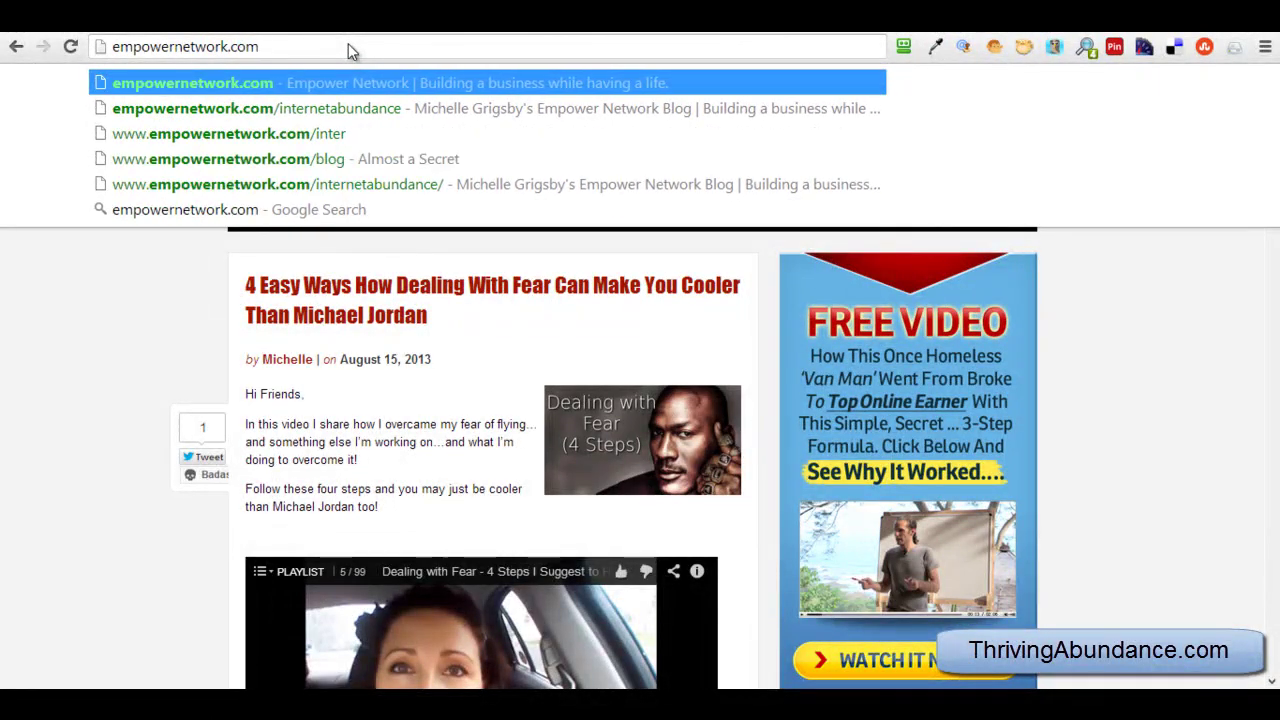
pyautogui.press('Return')
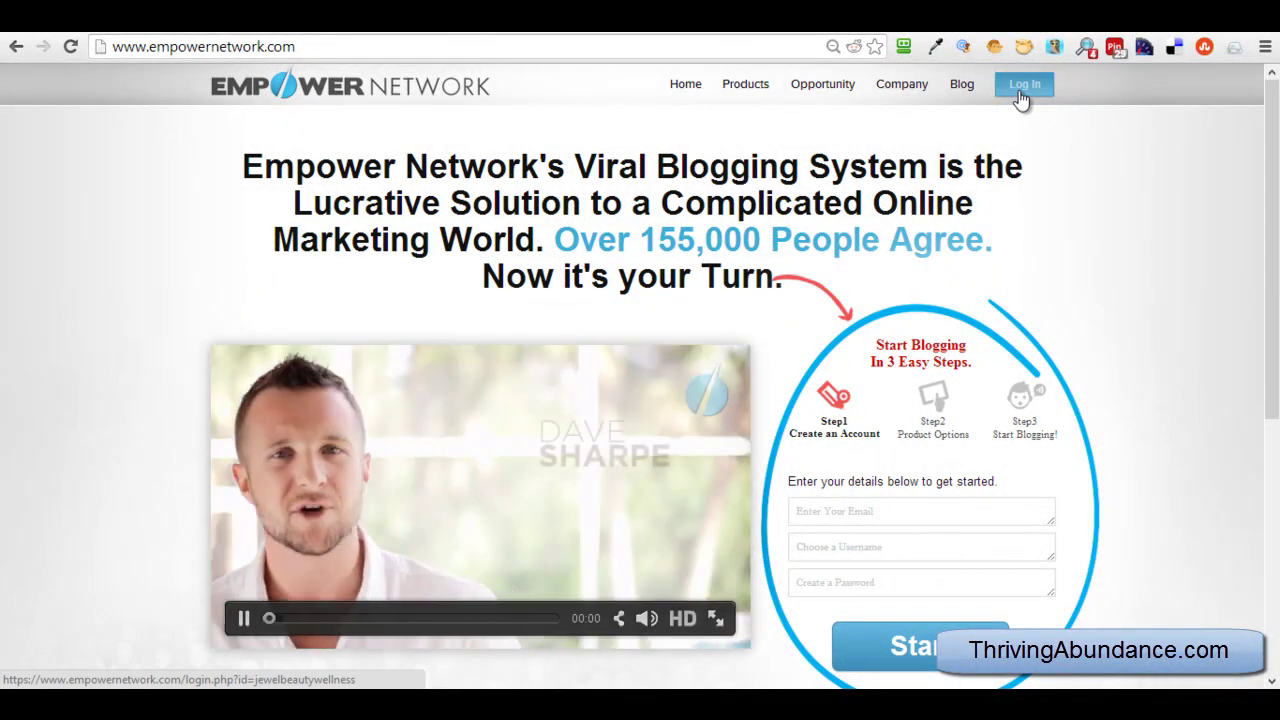
# - Log in to the members area with the prefilled credentials and dismiss the RoboForm master password prompt
pyautogui.click(1022, 96)
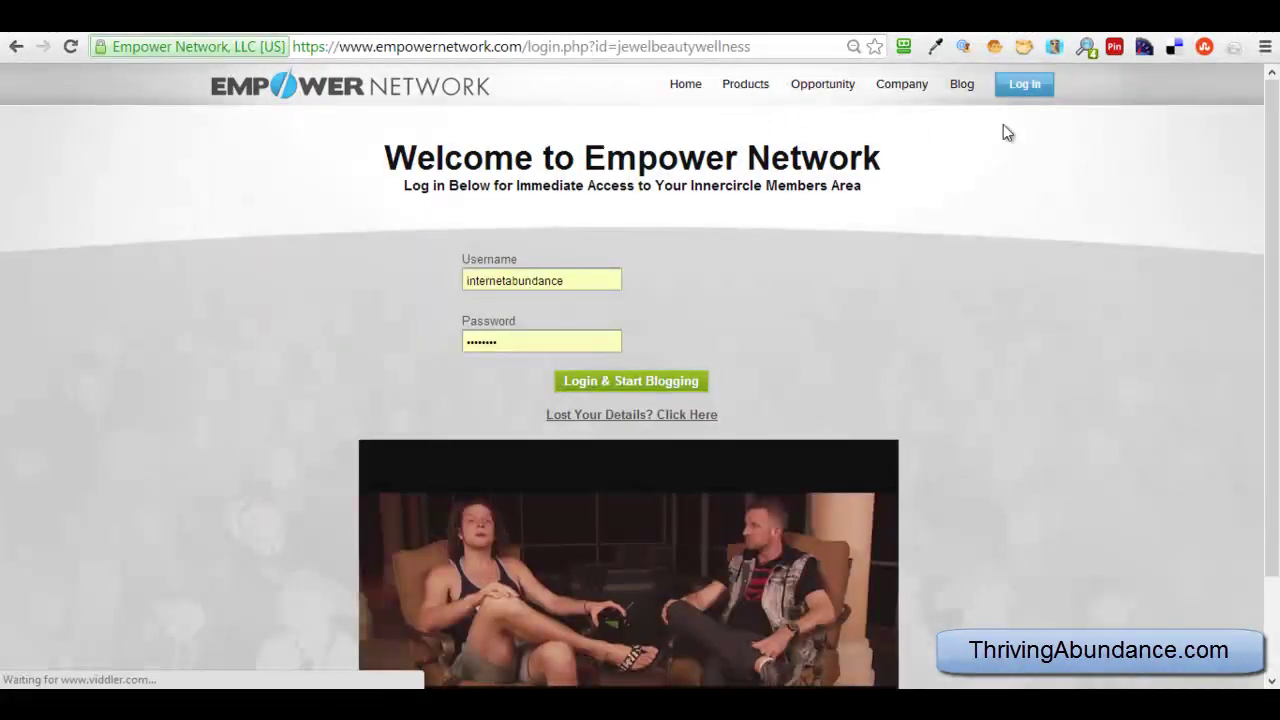
pyautogui.click(661, 386)
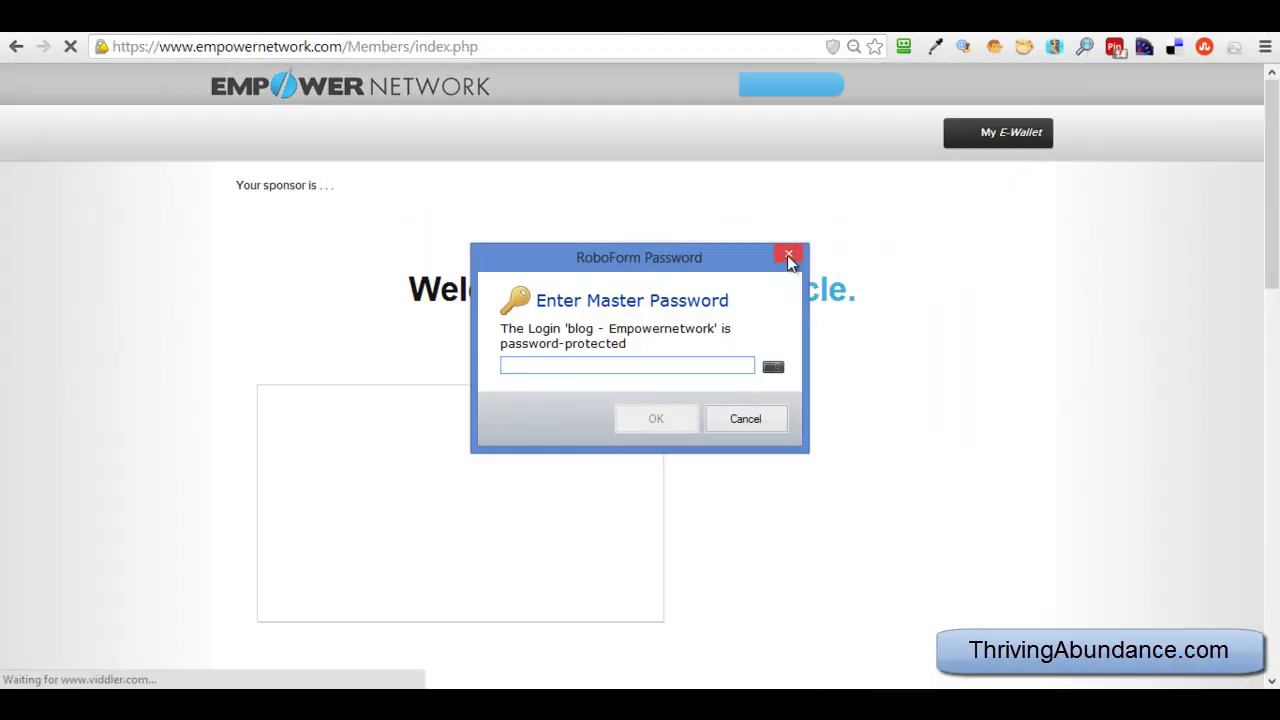
pyautogui.click(788, 254)
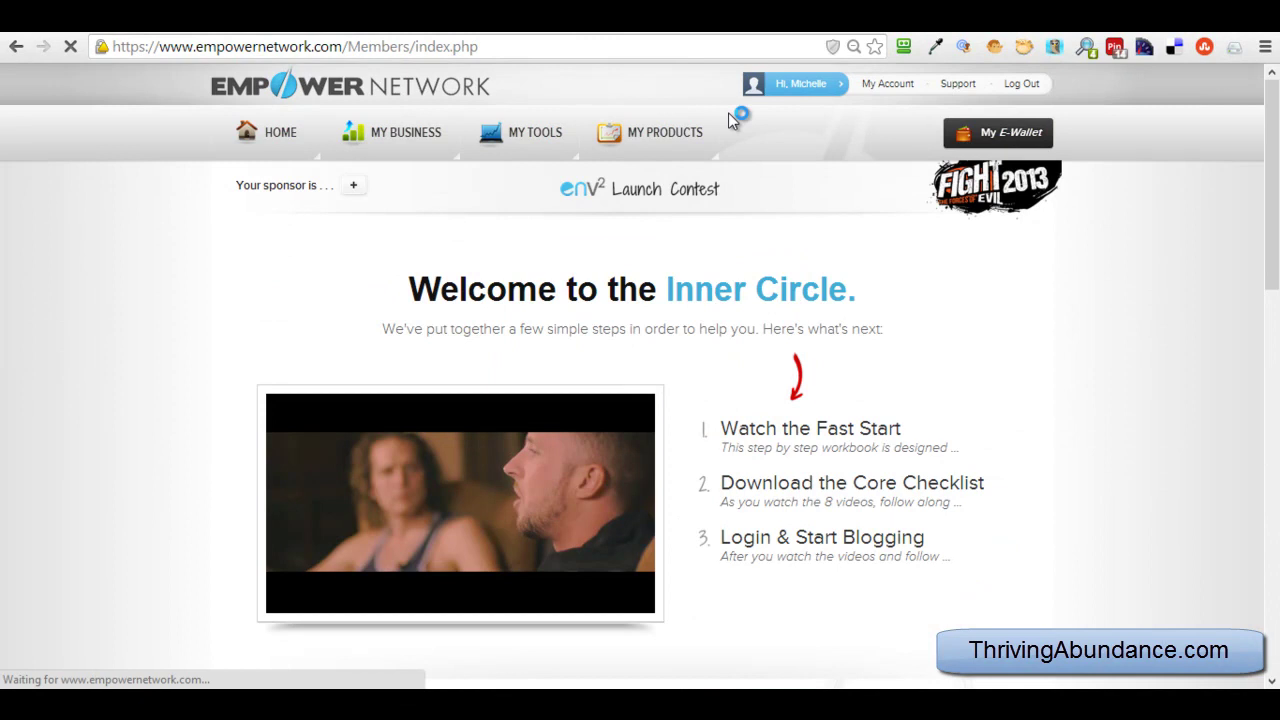
# - List all posts in the blog dashboard and open "How To See If Your Blog Post Has Been Indexed By Google" for editing
pyautogui.moveTo(630, 140)
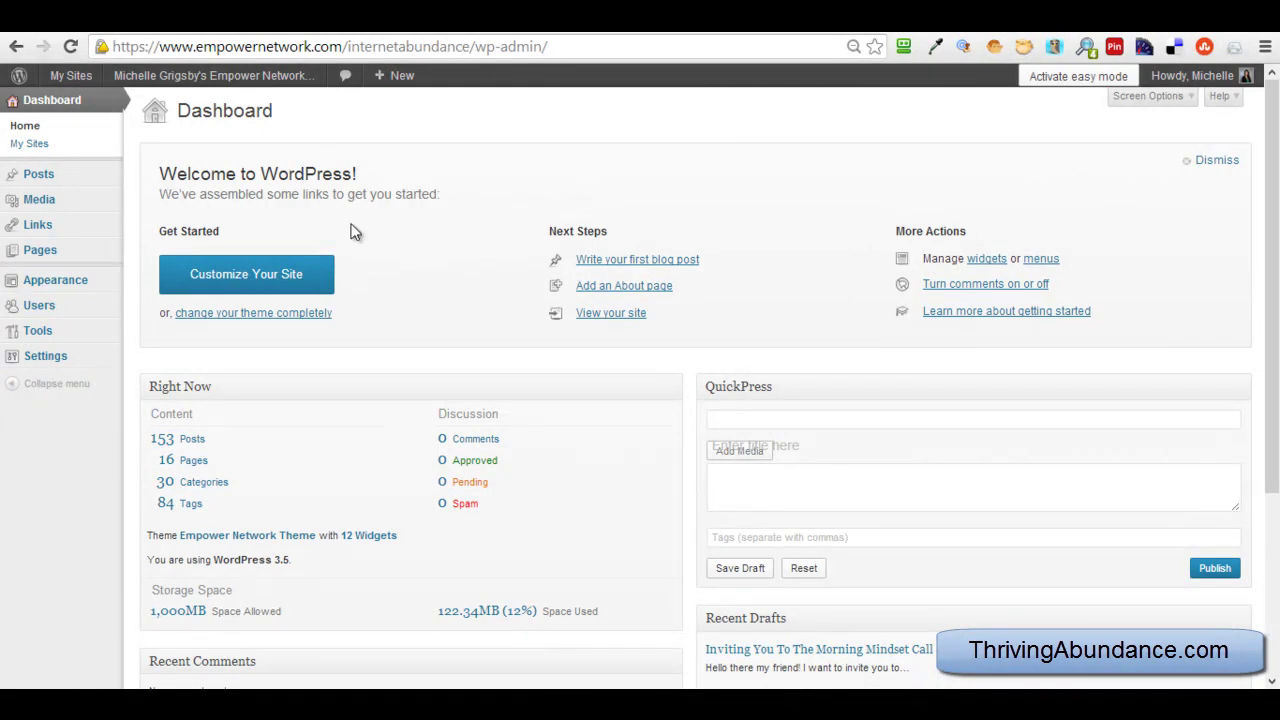
pyautogui.moveTo(47, 185)
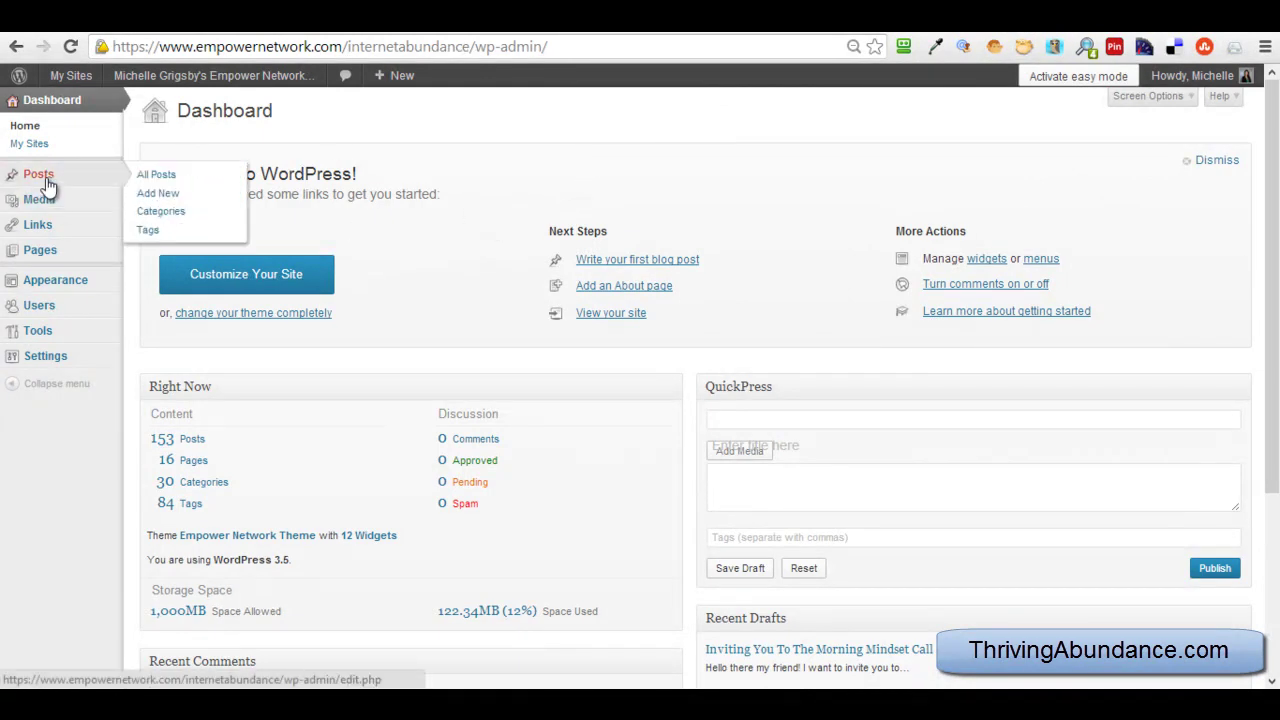
pyautogui.click(160, 176)
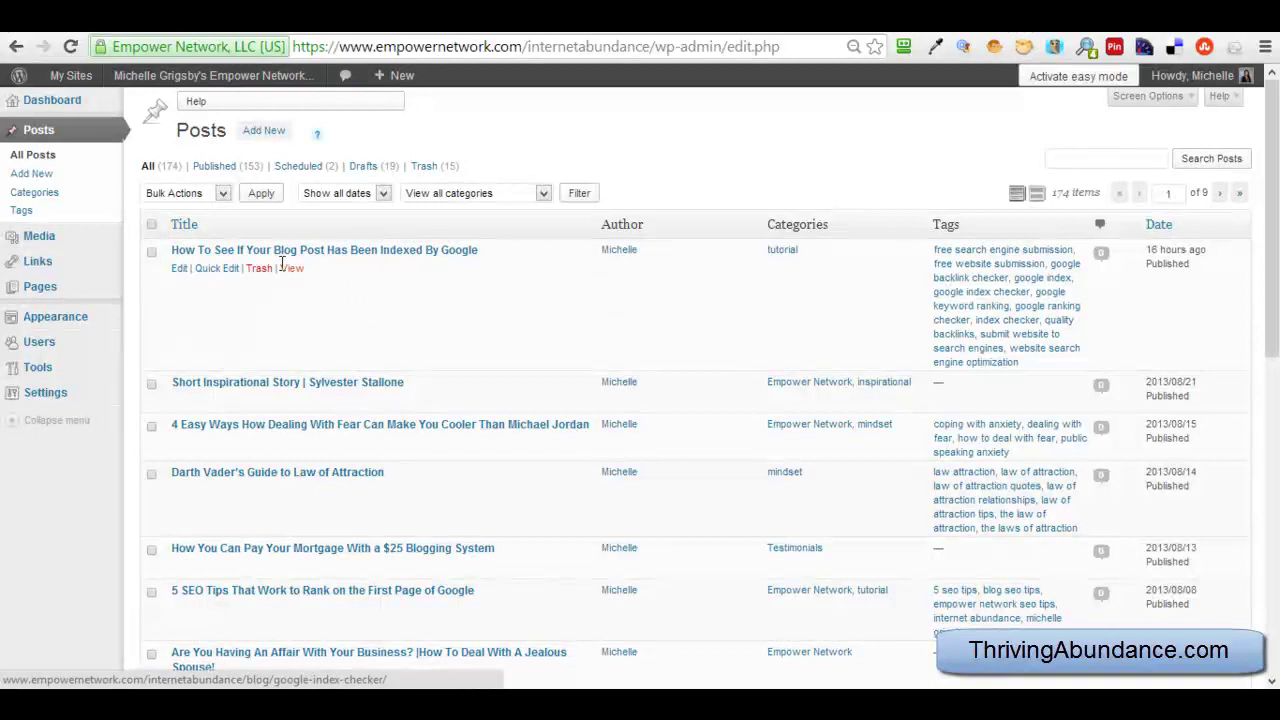
pyautogui.click(180, 270)
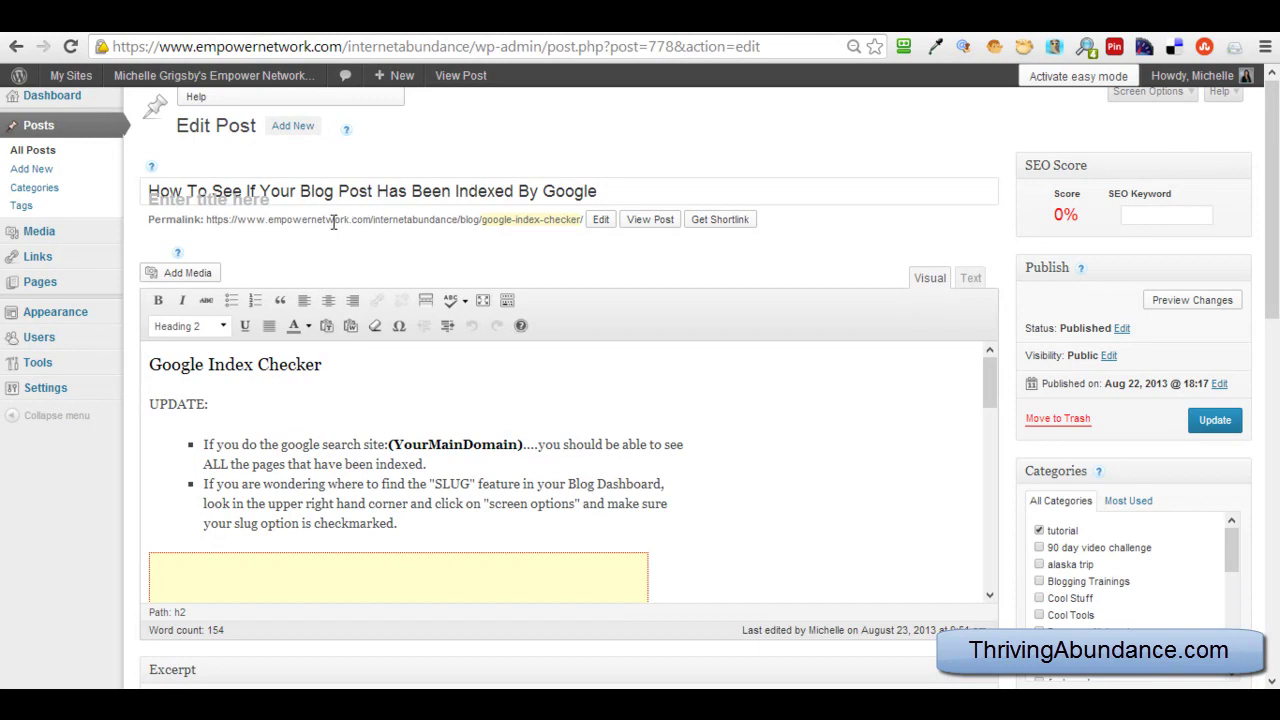
# - Highlight the post's permalink below the title, including its google-index-checker ending
pyautogui.moveTo(207, 219); pyautogui.dragTo(557, 220)
pyautogui.click(555, 243)
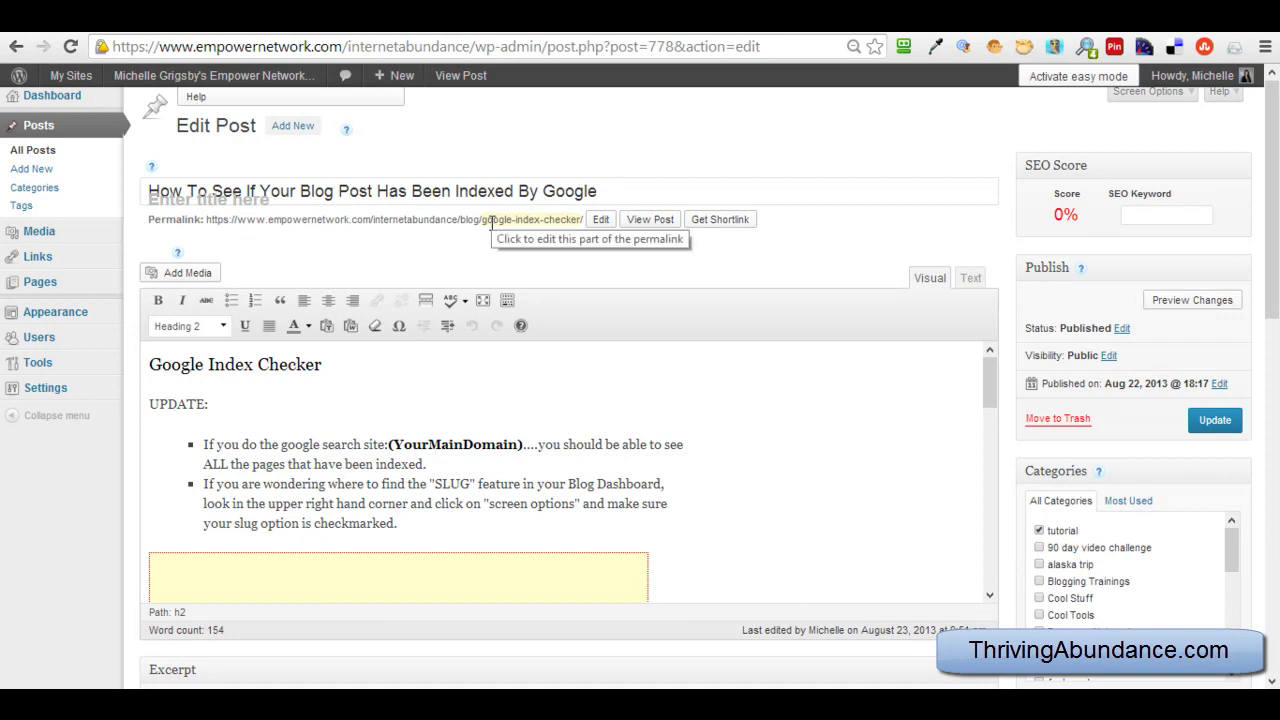
pyautogui.moveTo(483, 219); pyautogui.dragTo(581, 220)
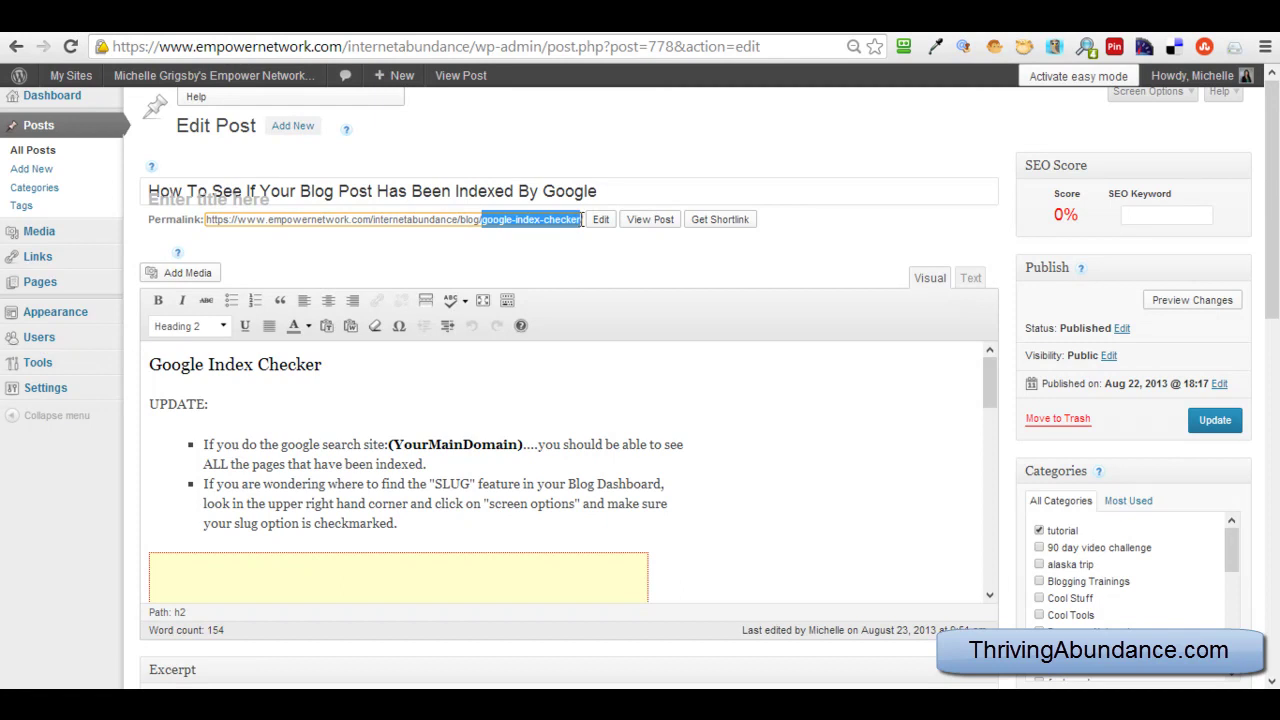
# - Find the Slug section beneath the post editor, collapse and expand it, and select its google-index-checker text
pyautogui.moveTo(1276, 142); pyautogui.dragTo(1273, 485)
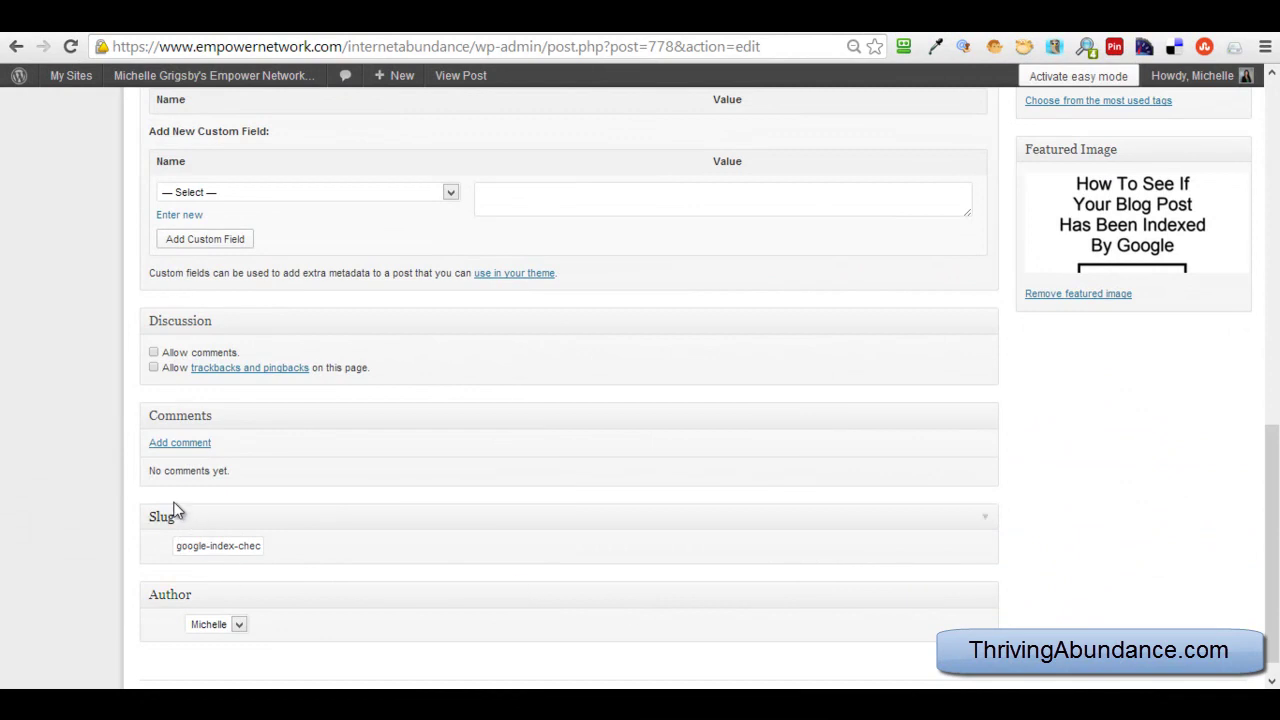
pyautogui.moveTo(171, 509); pyautogui.dragTo(133, 512)
pyautogui.click(152, 516)
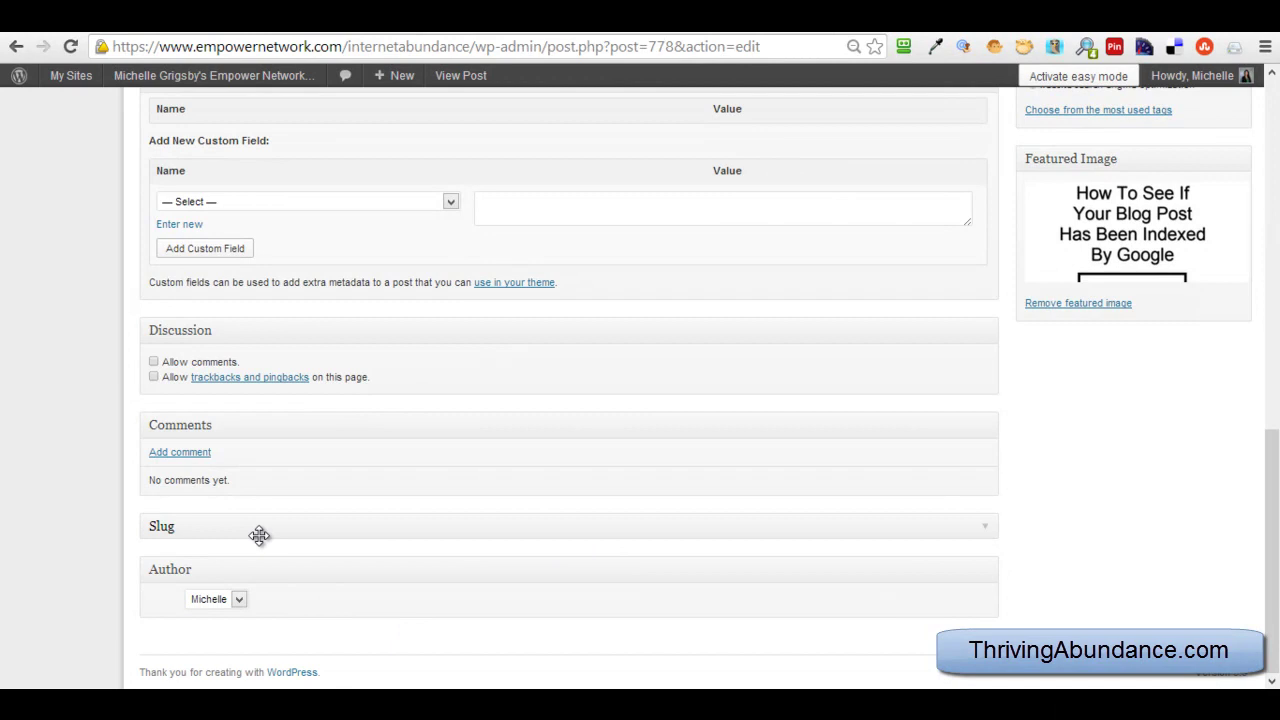
pyautogui.click(153, 529)
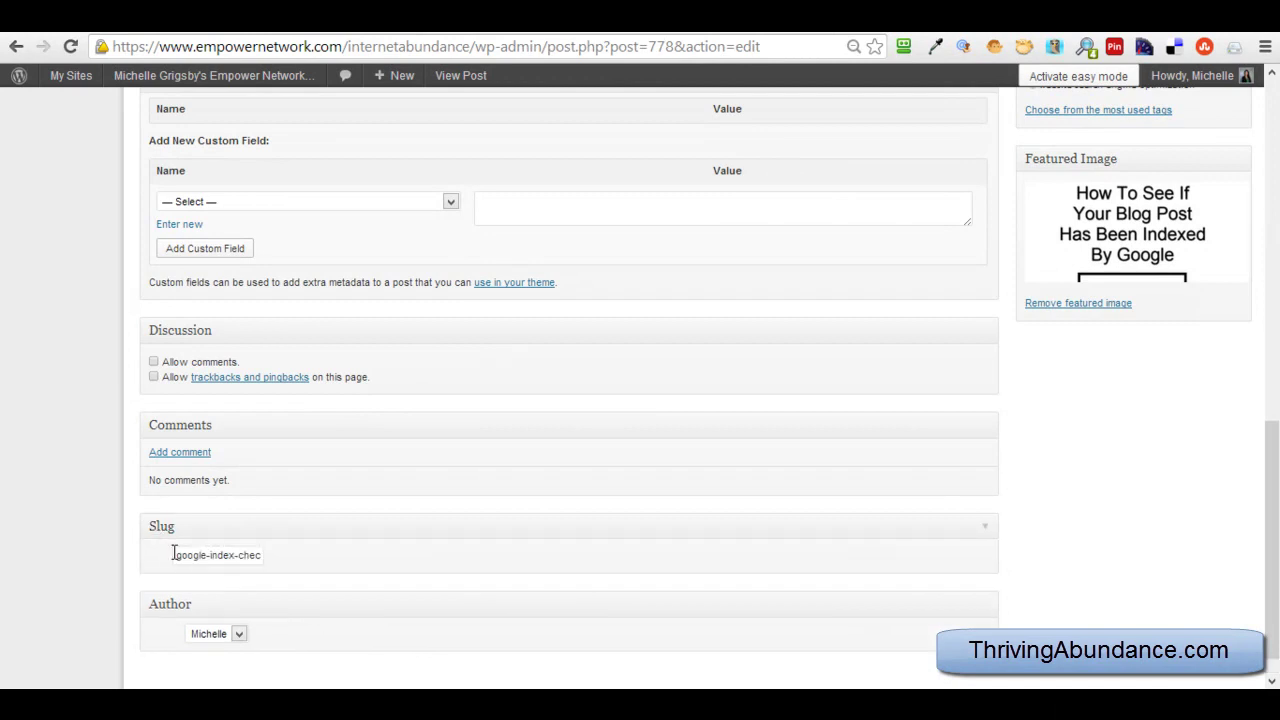
pyautogui.moveTo(178, 556); pyautogui.dragTo(280, 568)
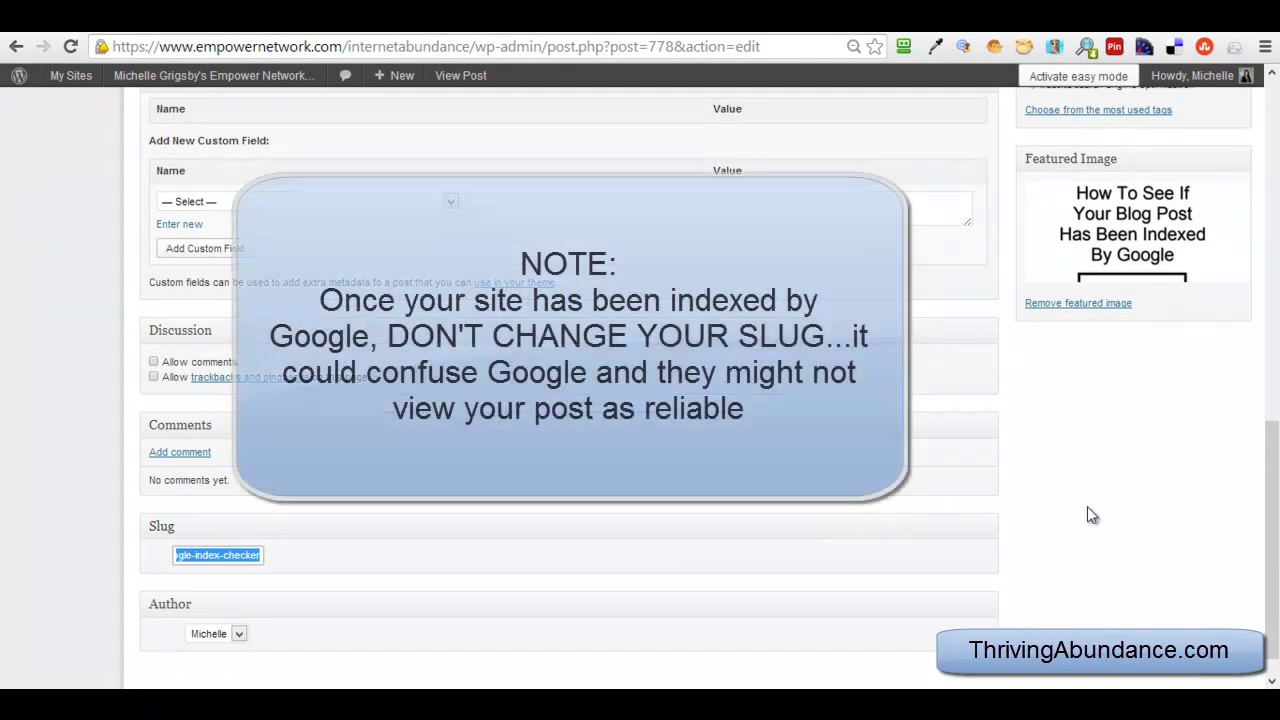
# - Show the post editor's screen options to check that the Slug section is enabled
pyautogui.moveTo(1272, 424); pyautogui.dragTo(1276, 120)
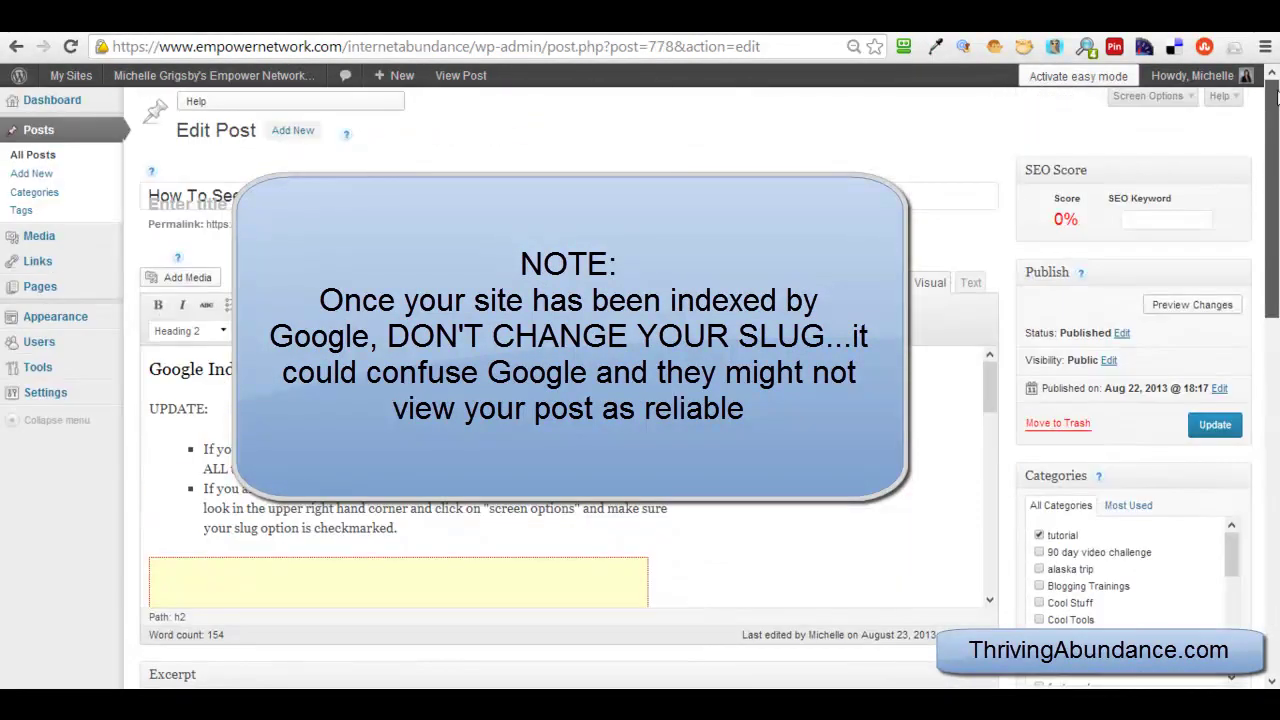
pyautogui.click(1168, 100)
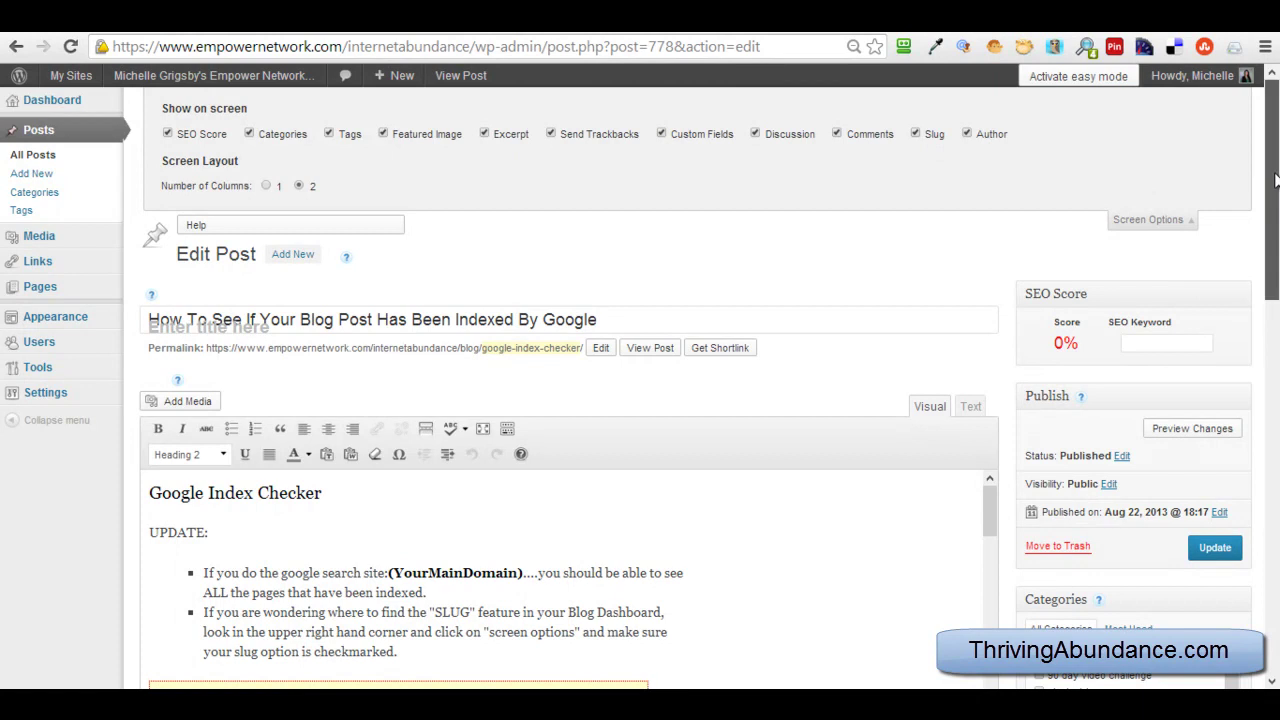
pyautogui.moveTo(1276, 180); pyautogui.dragTo(1276, 198)
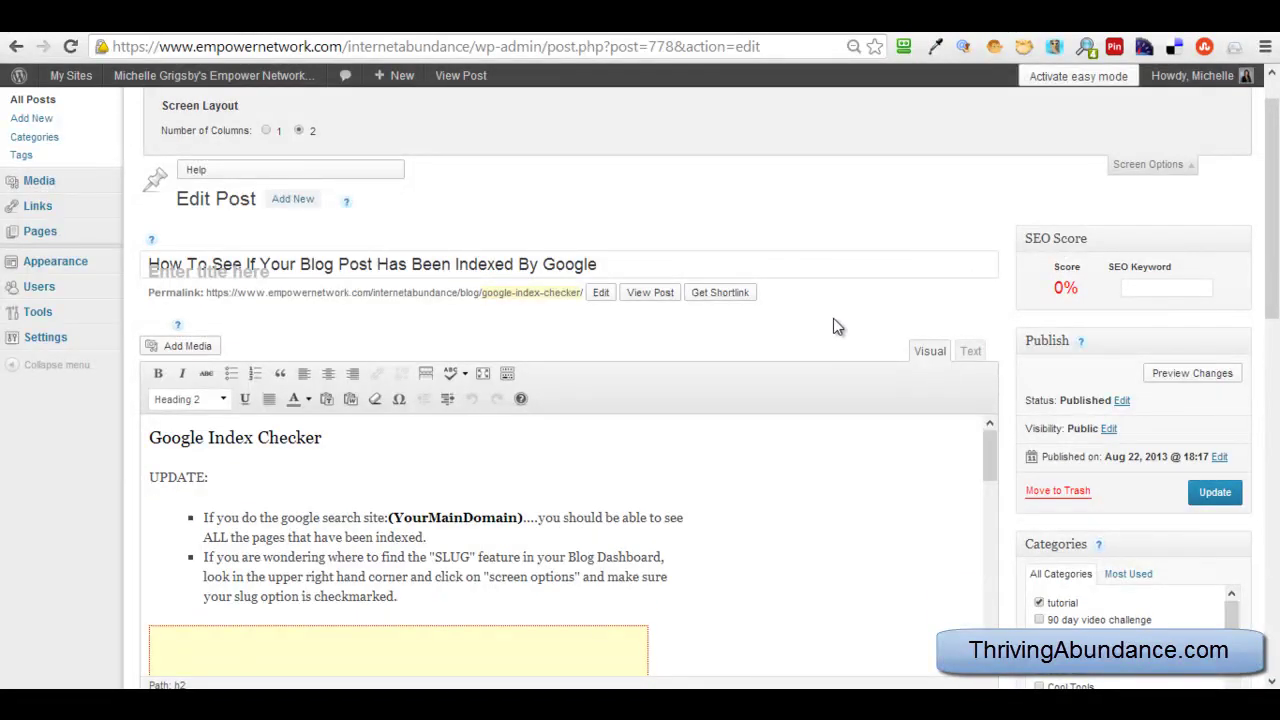
# - Highlight the "Google Index Checker" heading at the start of the post body
pyautogui.moveTo(1275, 200); pyautogui.dragTo(1275, 233)
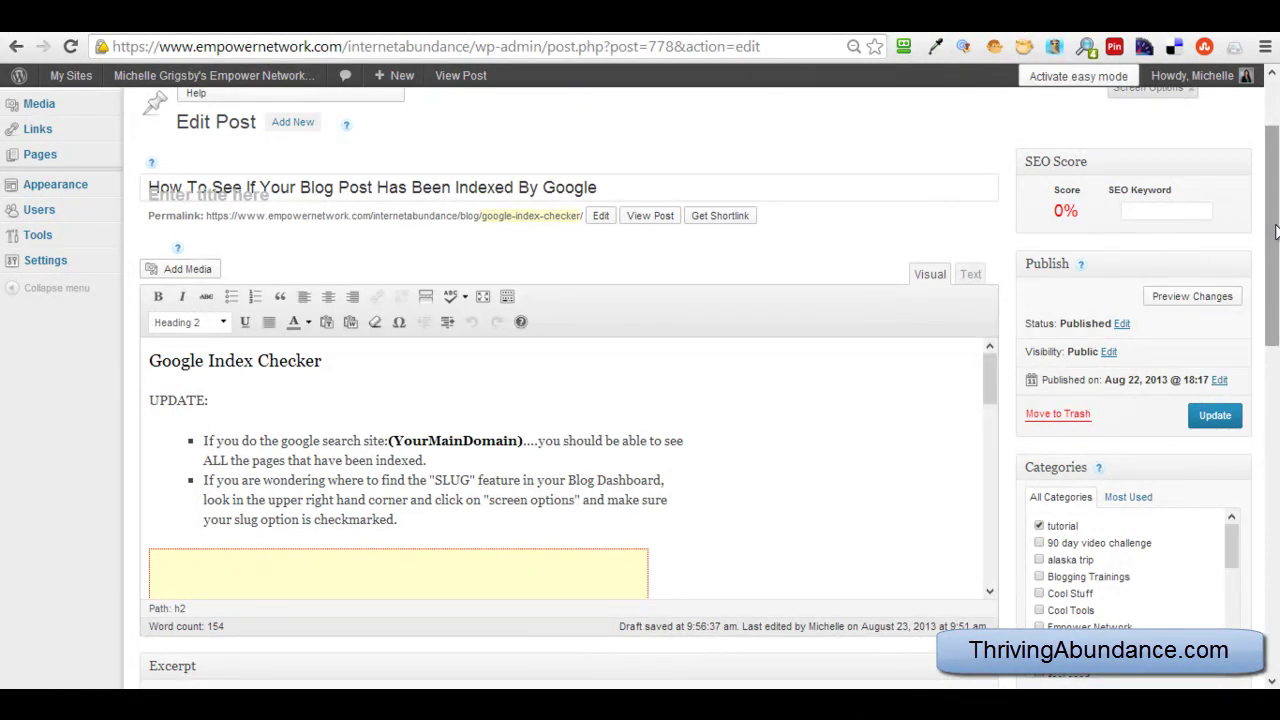
pyautogui.click(398, 357)
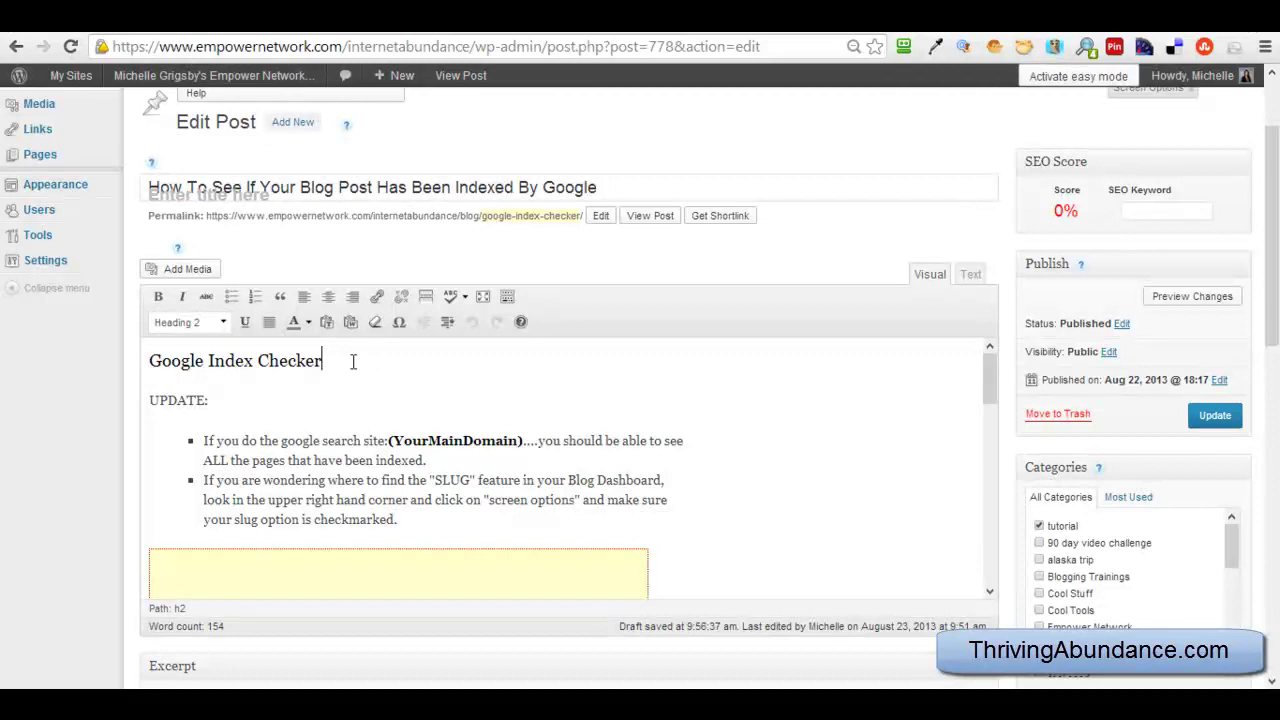
pyautogui.moveTo(331, 360); pyautogui.dragTo(148, 360)
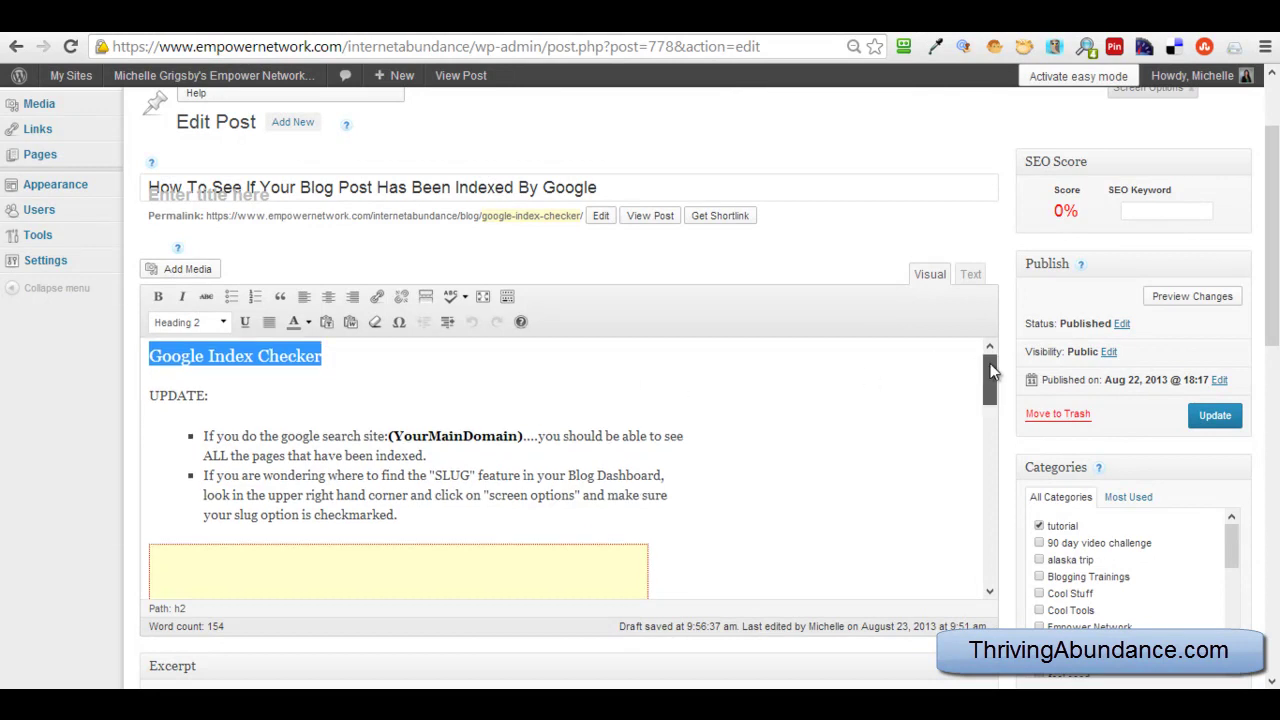
# - Look through the post body in the editor, from the Google Index Checker heading and UPDATE bullets to the embedded video placeholder
pyautogui.moveTo(989, 362)
pyautogui.mouseDown()
pyautogui.moveTo(995, 496)
pyautogui.moveTo(988, 362)
pyautogui.mouseUp()
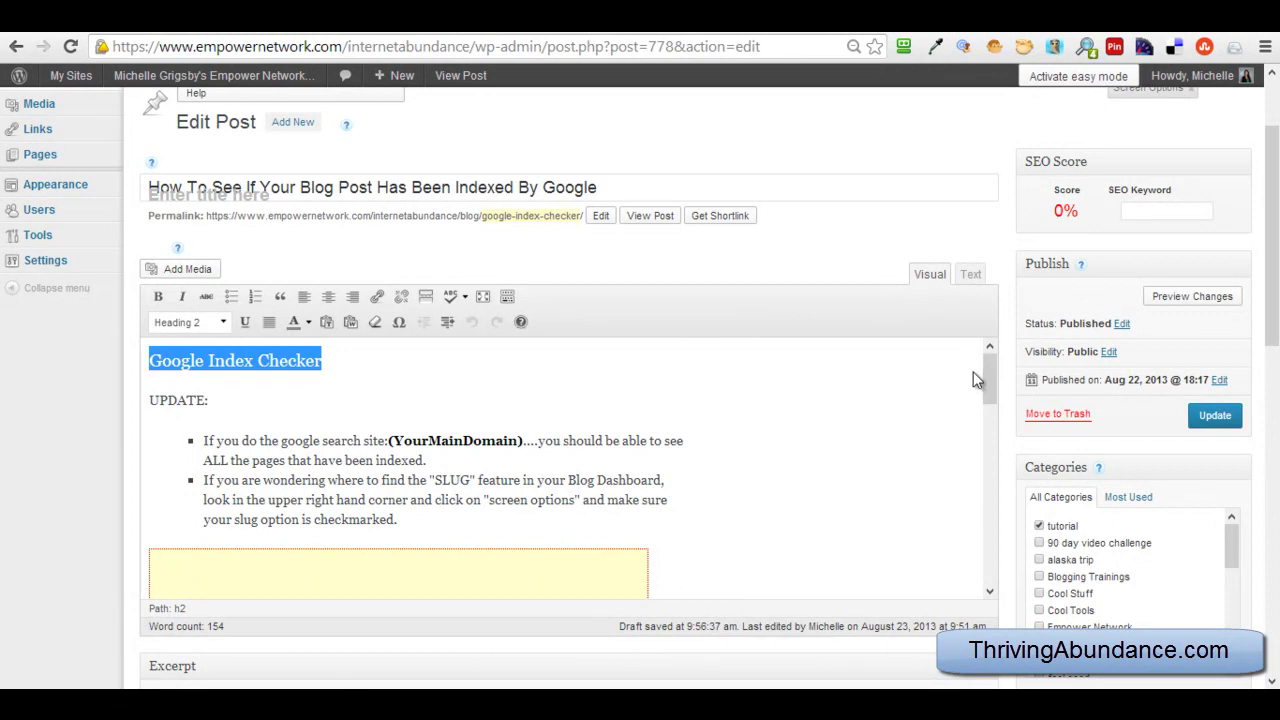
pyautogui.moveTo(990, 362); pyautogui.dragTo(991, 423)
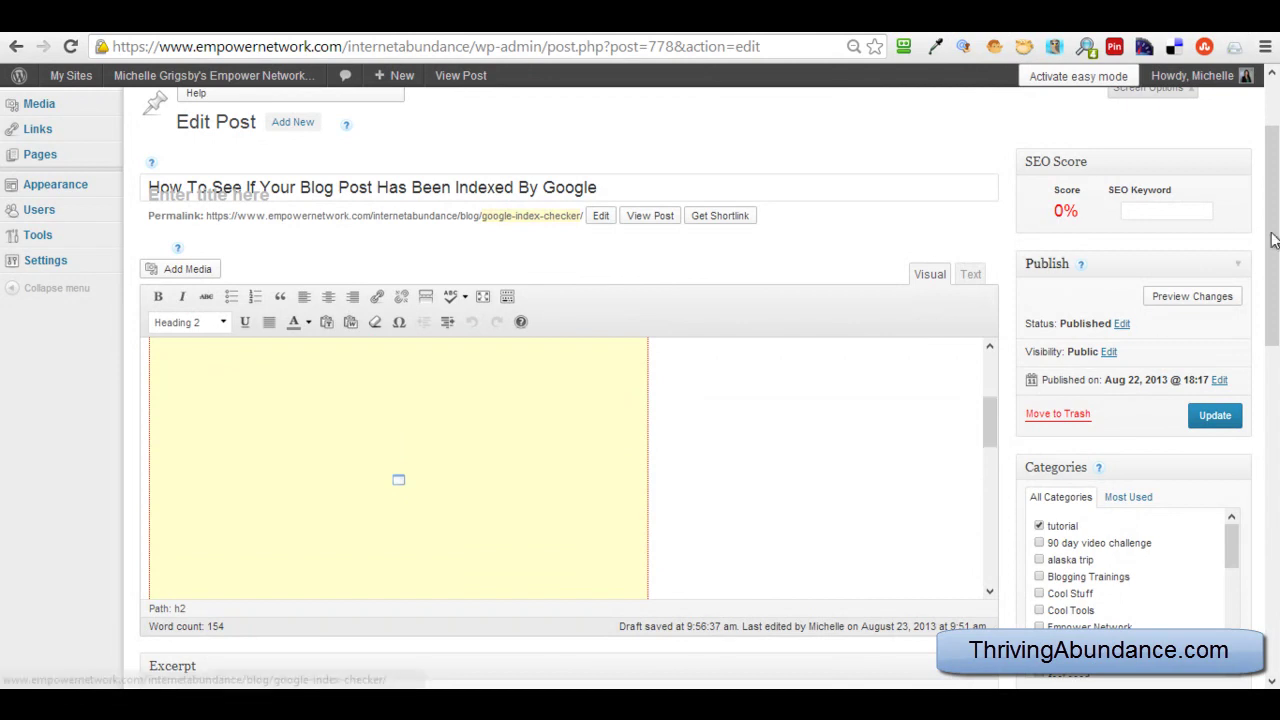
pyautogui.scroll(-1, 995, 320)
pyautogui.click(910, 348)
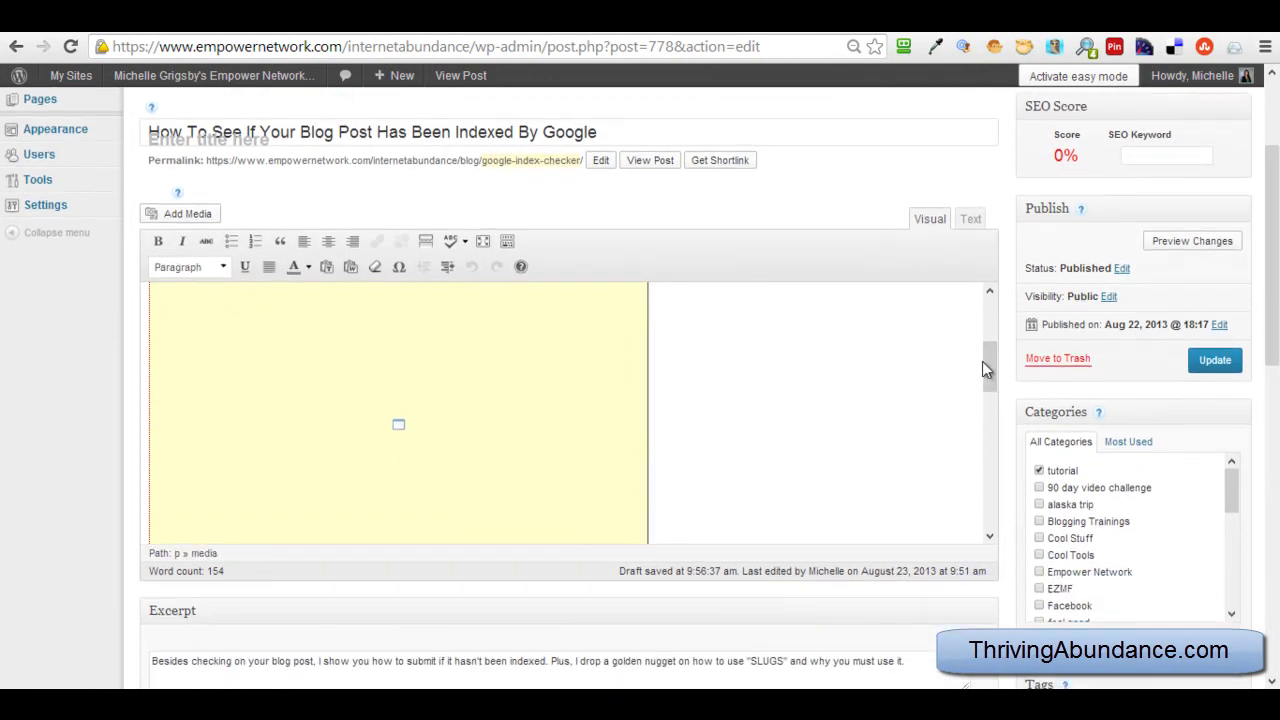
pyautogui.moveTo(982, 369); pyautogui.dragTo(988, 330)
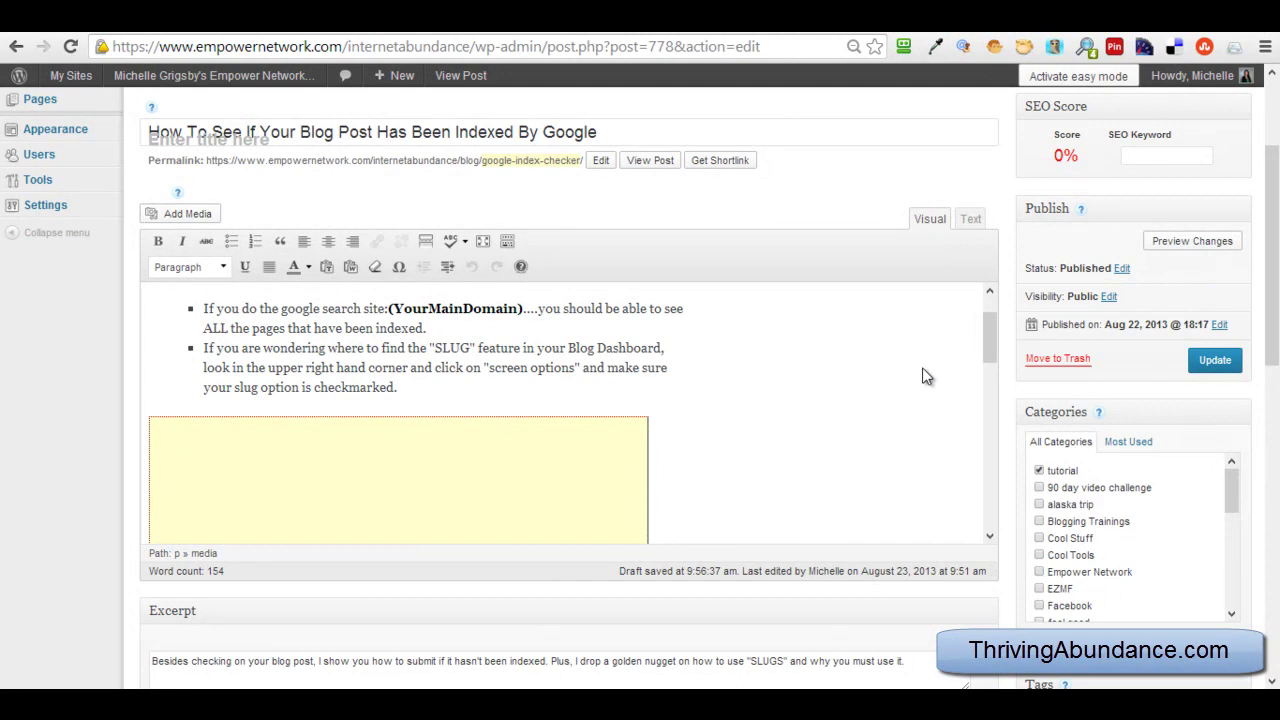
pyautogui.moveTo(986, 335); pyautogui.dragTo(986, 342)
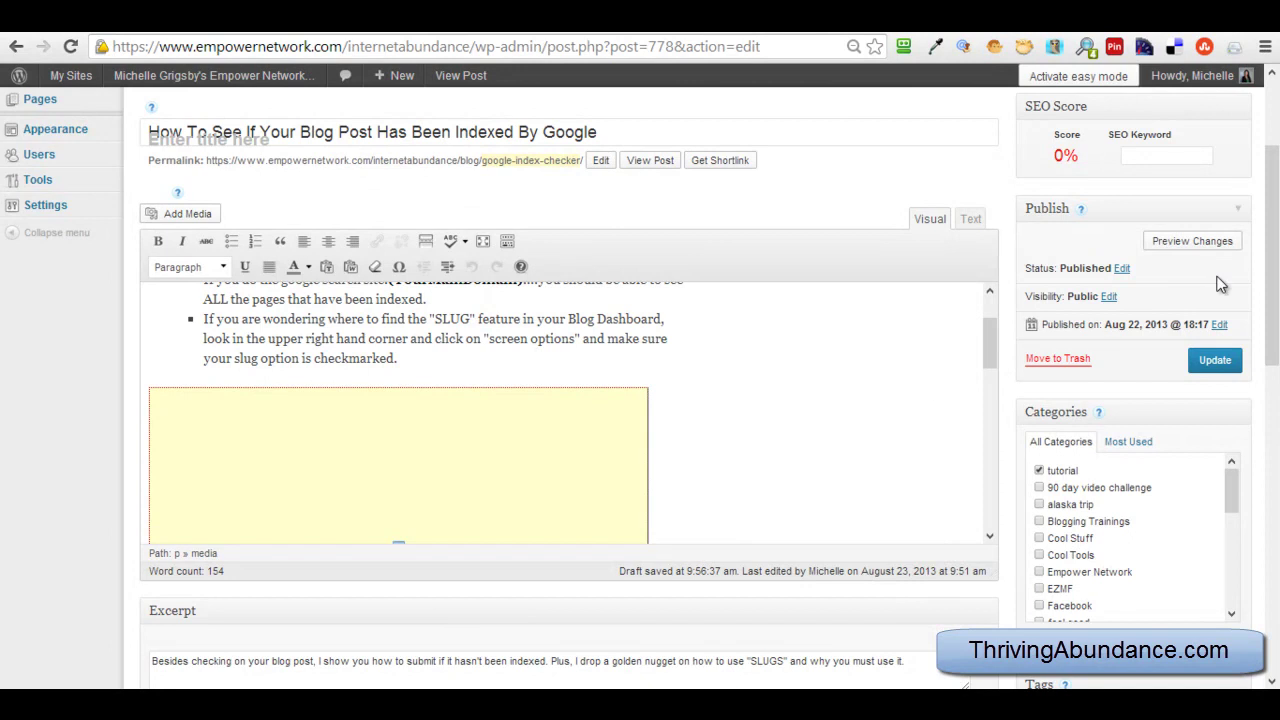
# - View the published post on the live blog and look over its header, UPDATE notes, embedded video and sidebar
pyautogui.moveTo(1272, 288); pyautogui.dragTo(1276, 240)
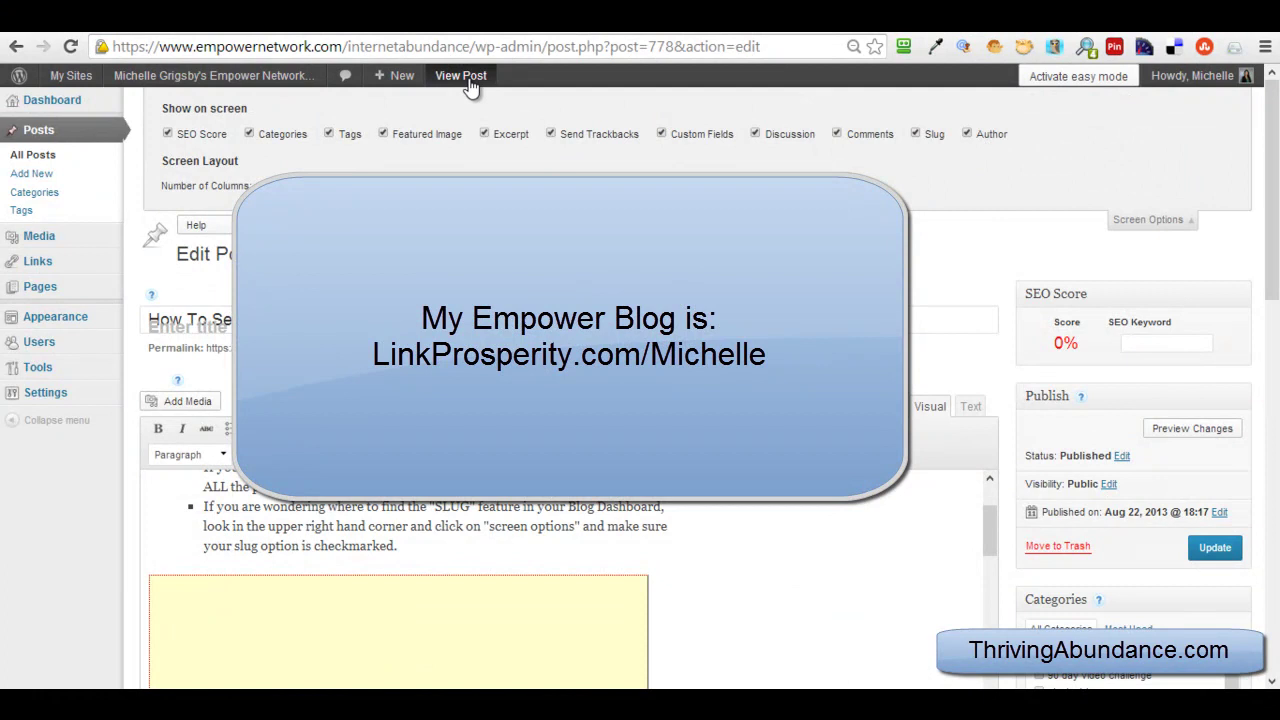
pyautogui.click(468, 80)
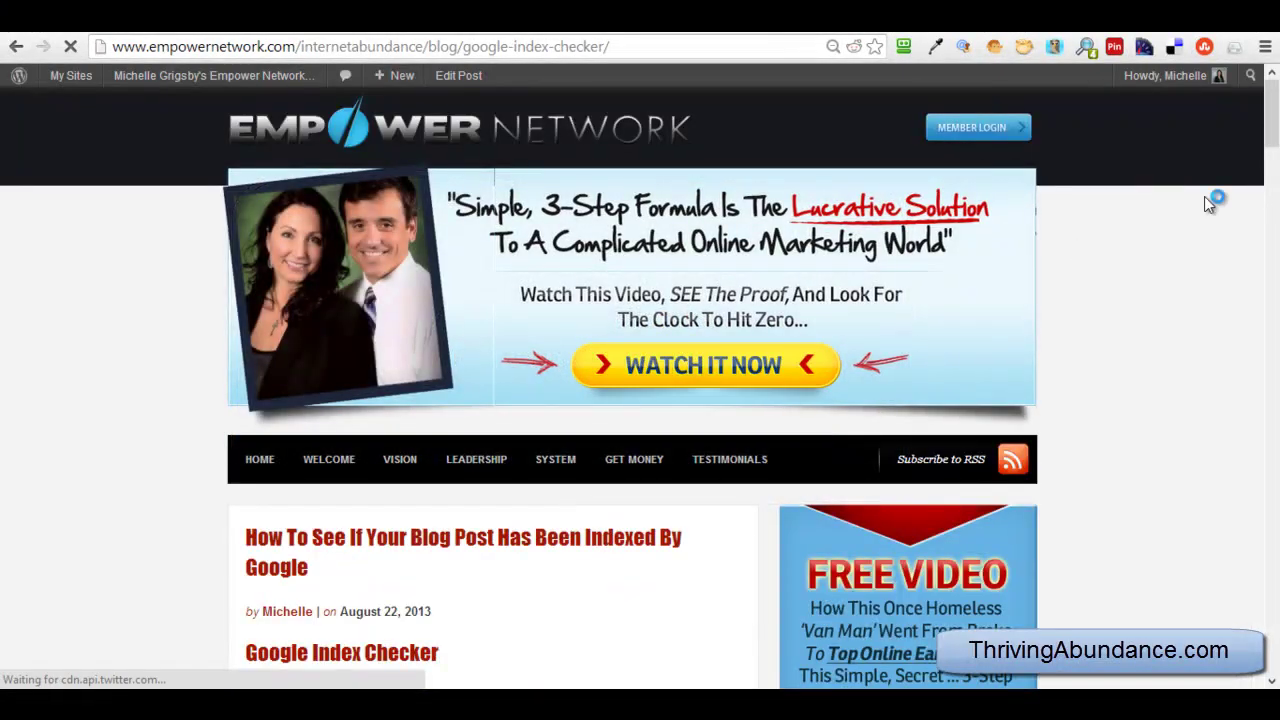
pyautogui.moveTo(1275, 138); pyautogui.dragTo(1276, 160)
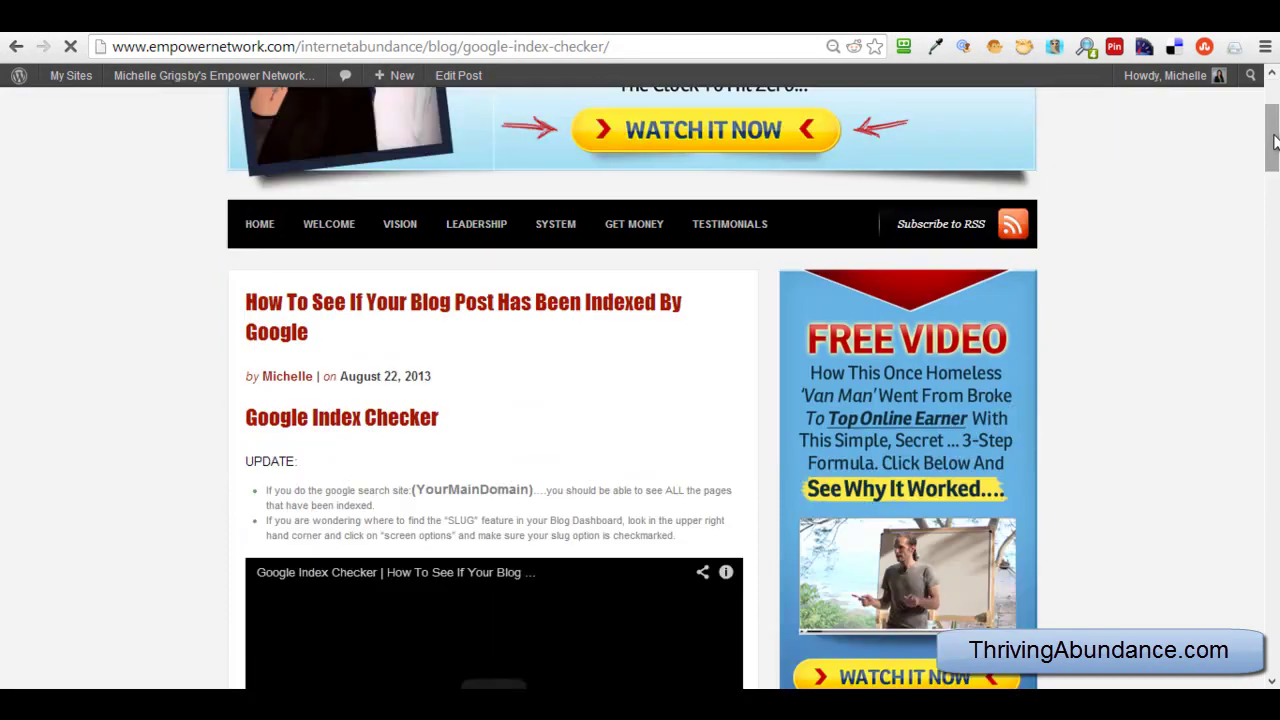
pyautogui.scroll(-3, 1276, 162)
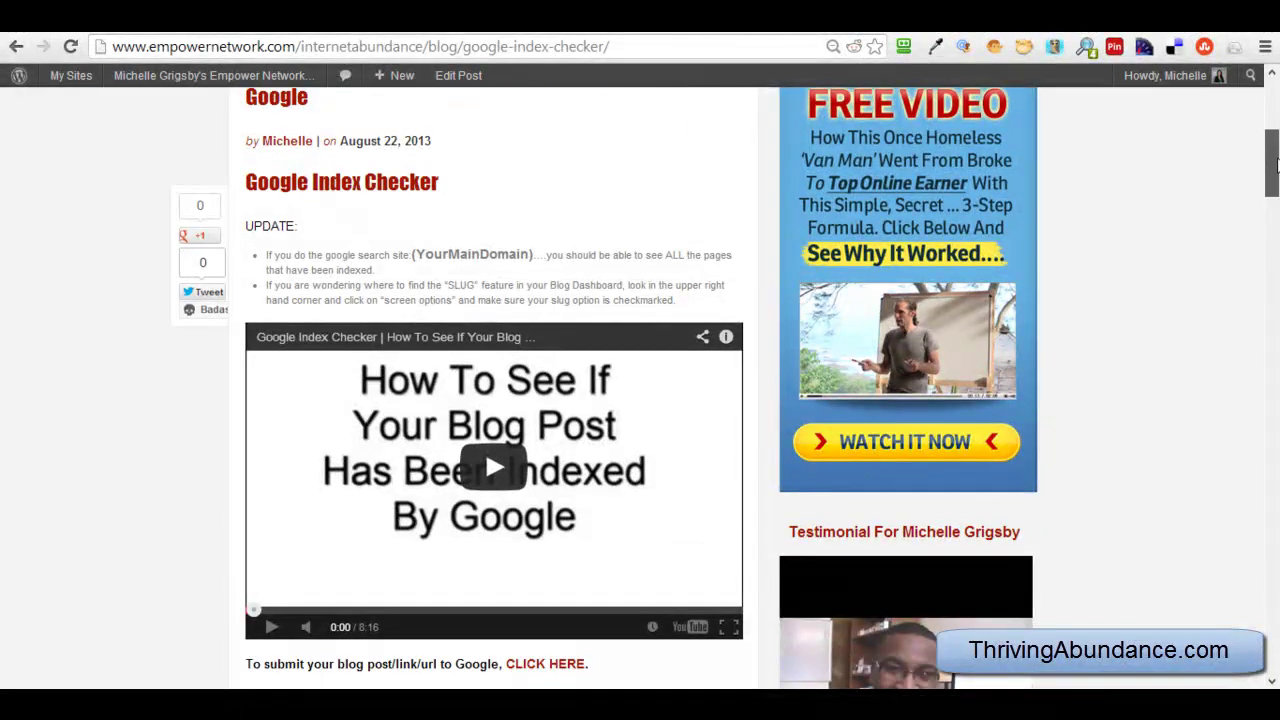
pyautogui.moveTo(1275, 172); pyautogui.dragTo(1275, 120)
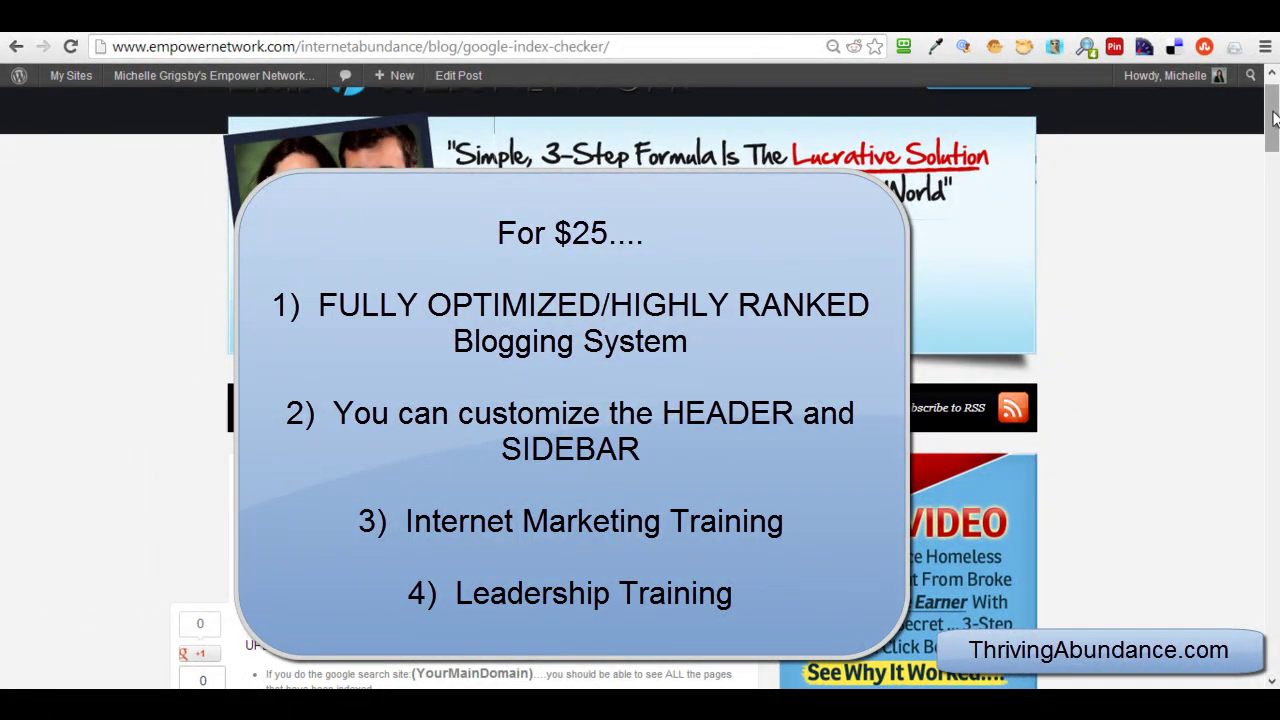
pyautogui.moveTo(1275, 118)
pyautogui.mouseDown()
pyautogui.moveTo(1275, 205)
pyautogui.moveTo(1274, 108)
pyautogui.moveTo(1274, 142)
pyautogui.mouseUp()
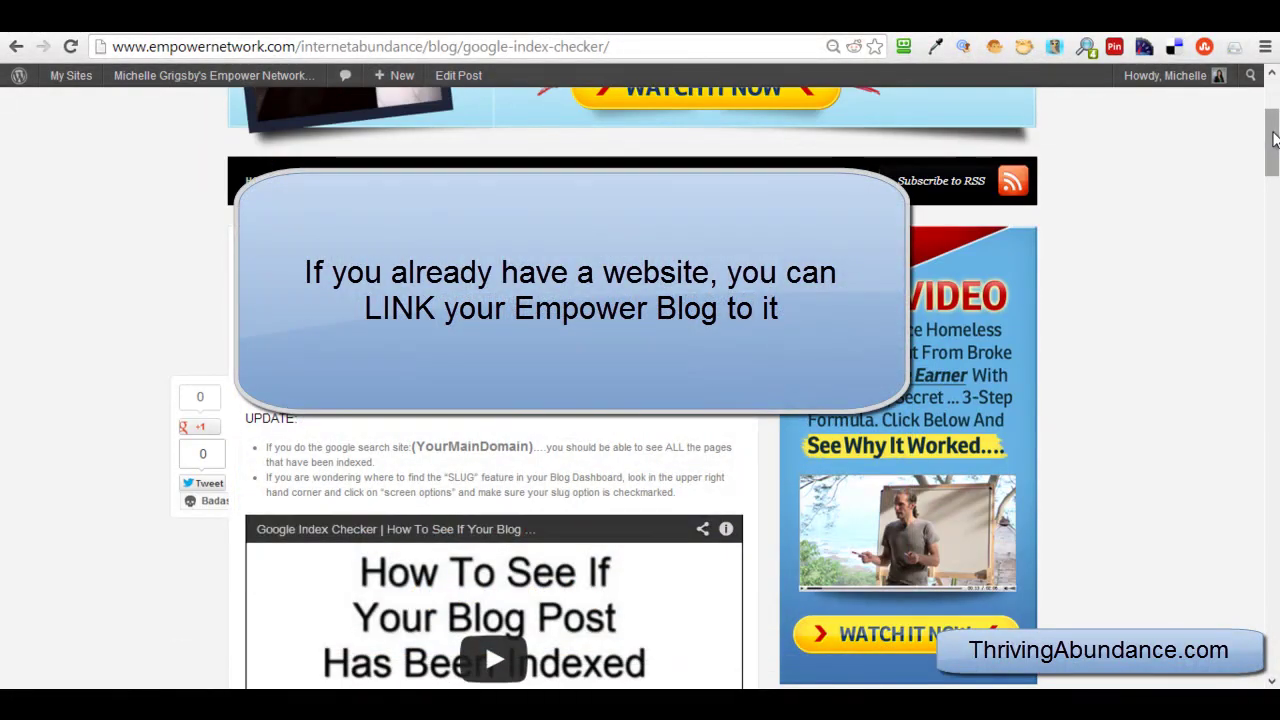
pyautogui.moveTo(1274, 142); pyautogui.dragTo(1276, 180)
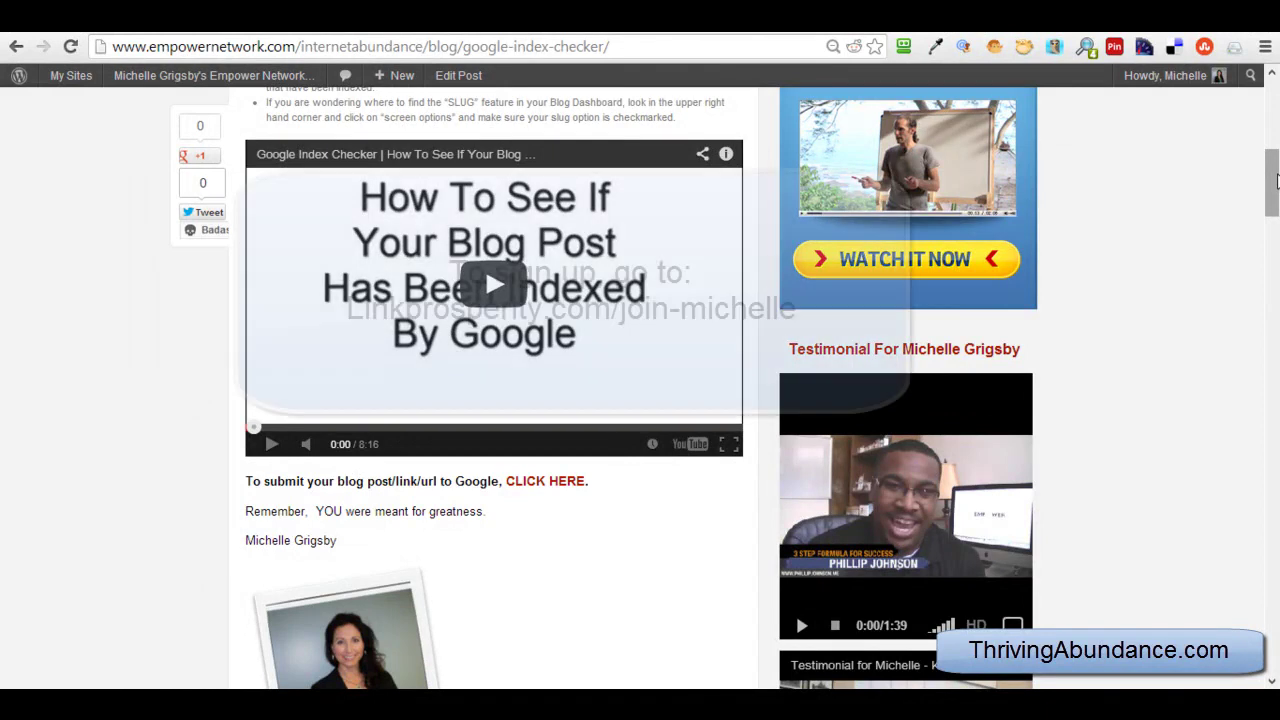
pyautogui.moveTo(1276, 180); pyautogui.dragTo(1276, 124)
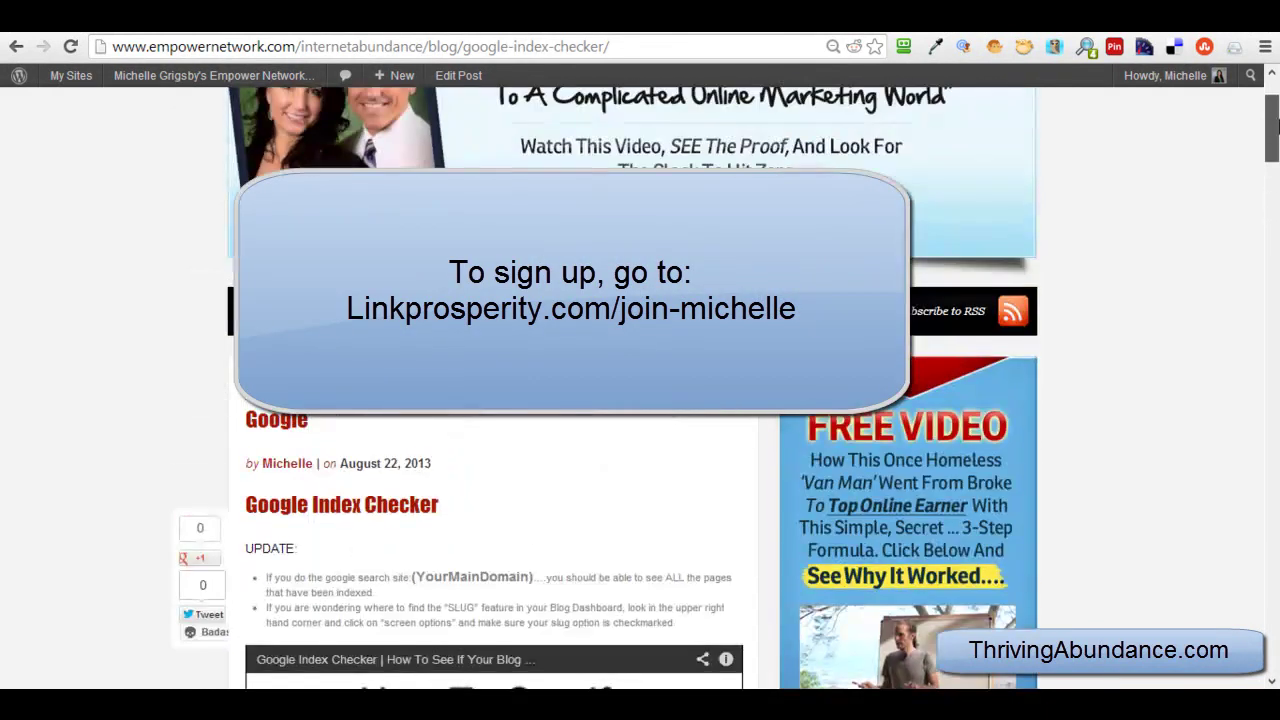